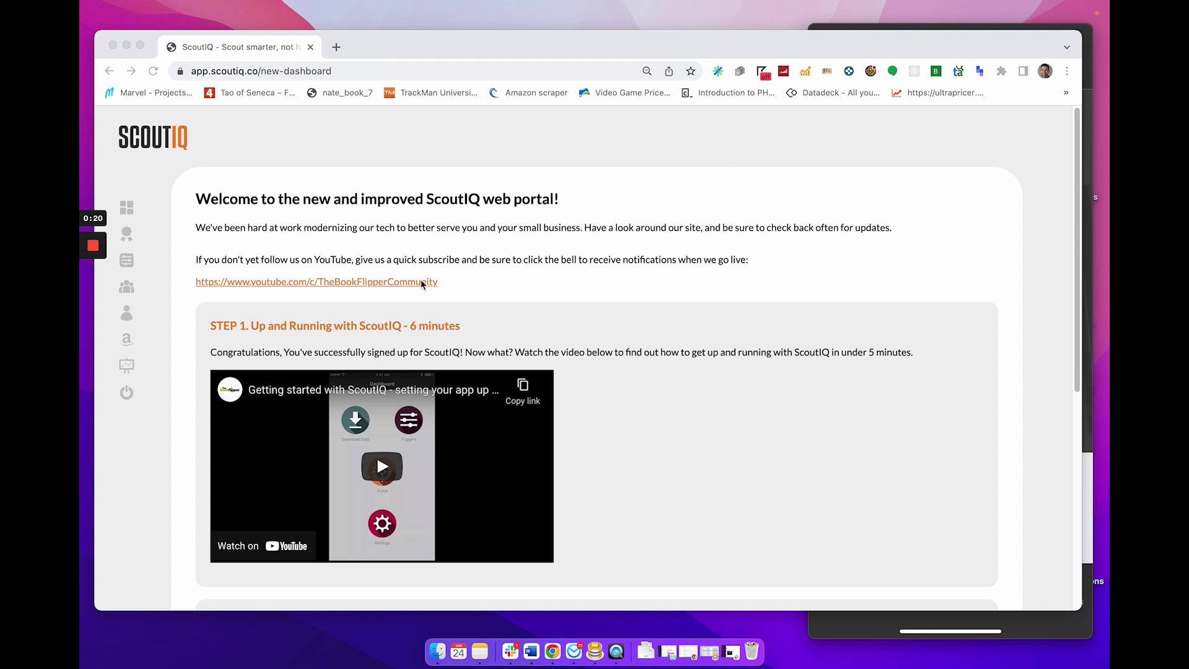
Open the Account billing page and scroll to the $0 final total and saved cards.
left_click(469, 50)
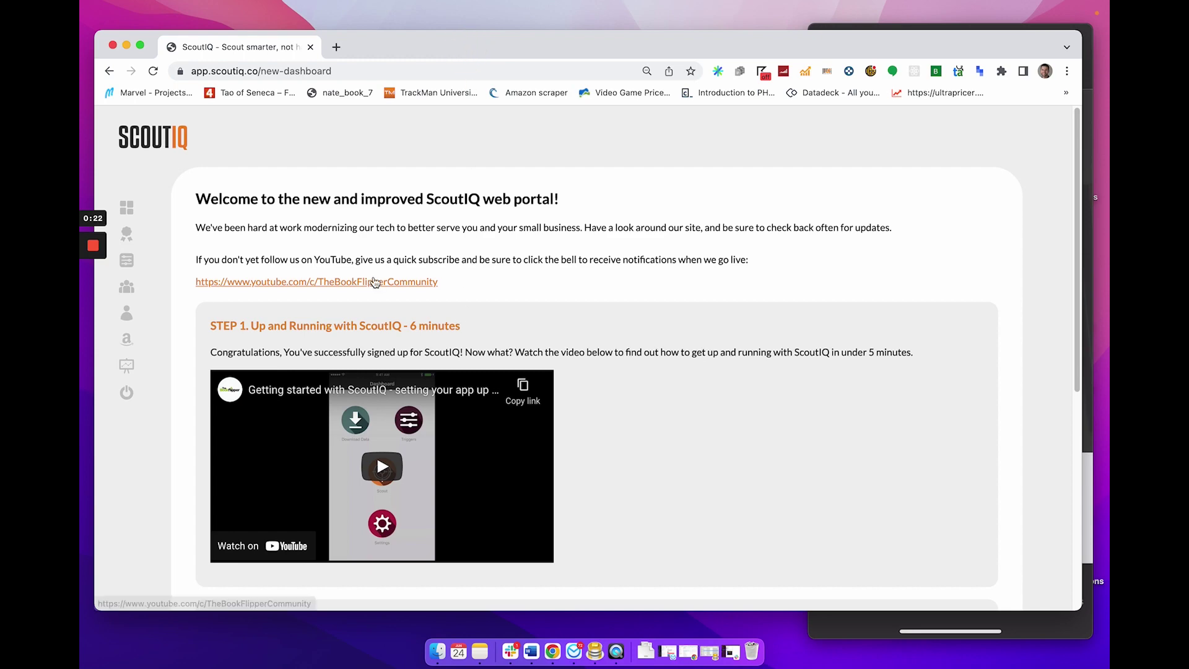
scroll(557, 288, "down", 3)
scroll(592, 300, "down", 4)
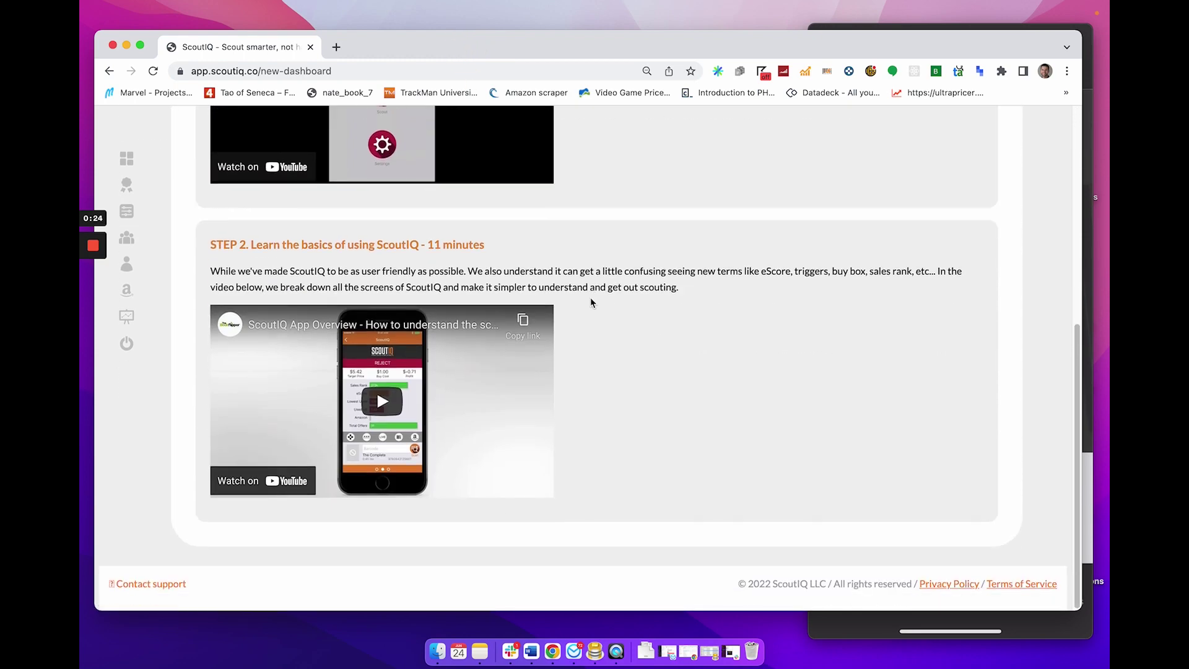
scroll(662, 303, "up", 3)
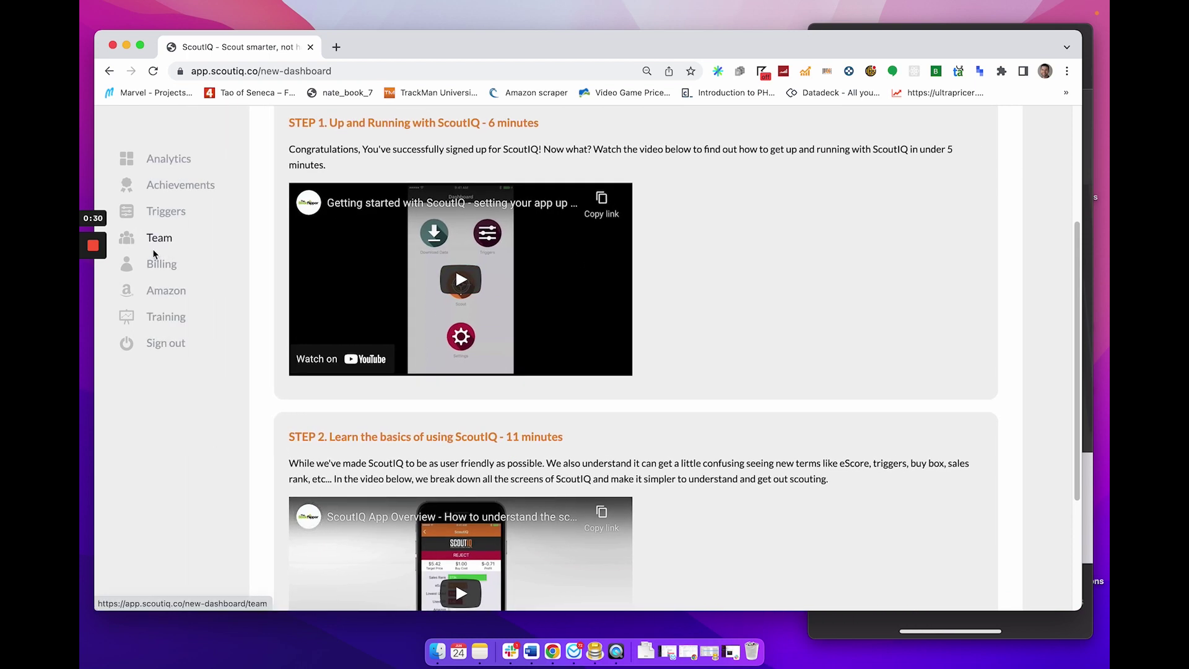
left_click(157, 265)
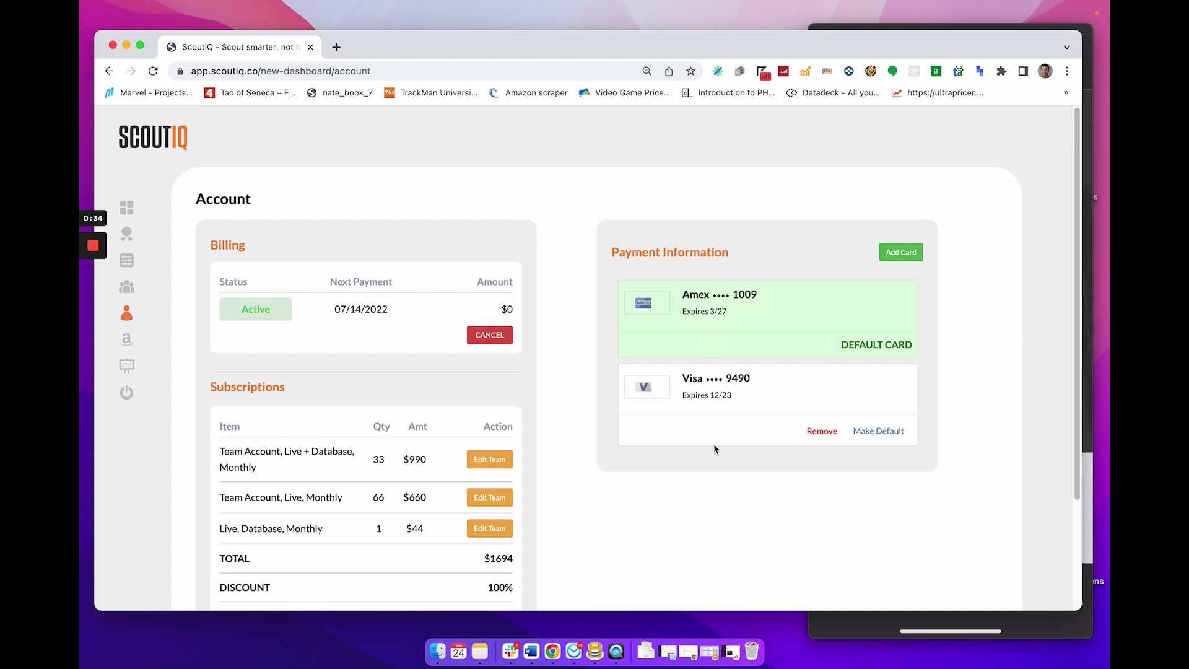
scroll(619, 365, "down", 3)
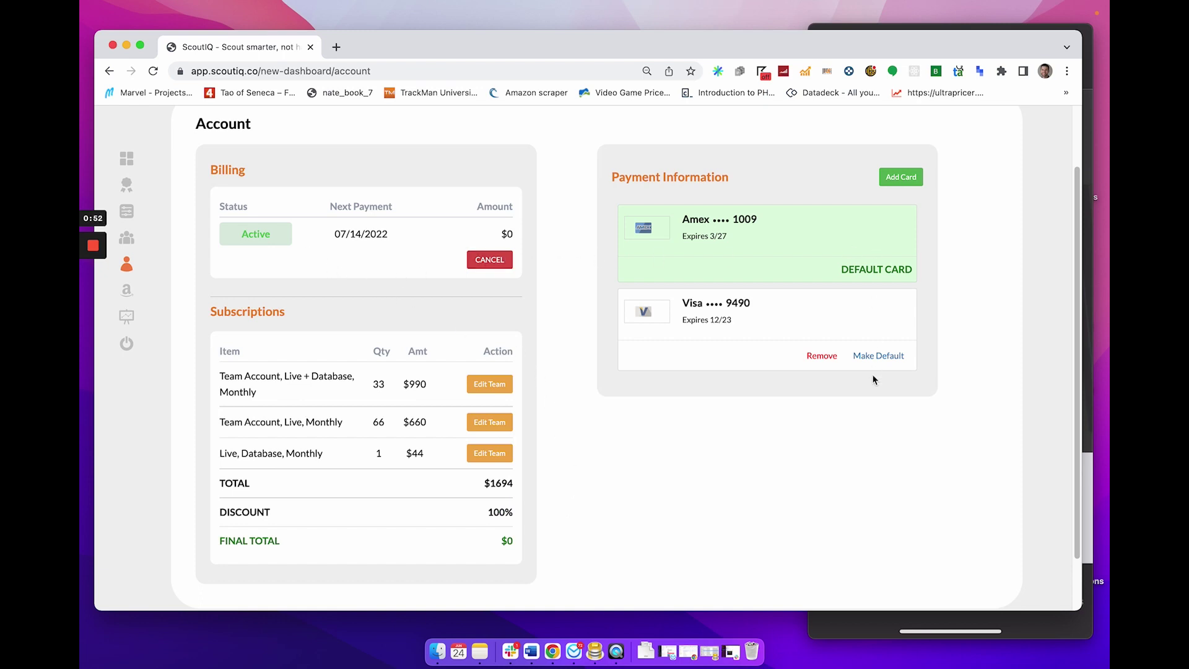
Open Team Overview from a subscription row's Edit Team to view the parent account and members.
left_click(487, 416)
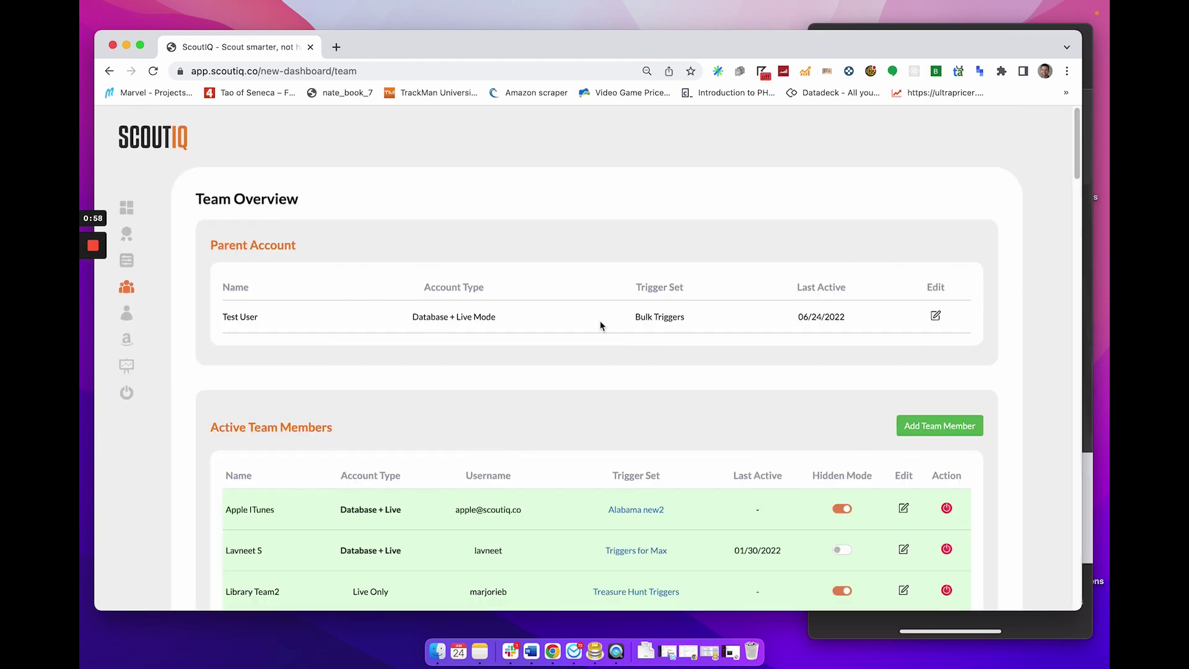
scroll(694, 338, "down", 3)
scroll(743, 349, "down", 2)
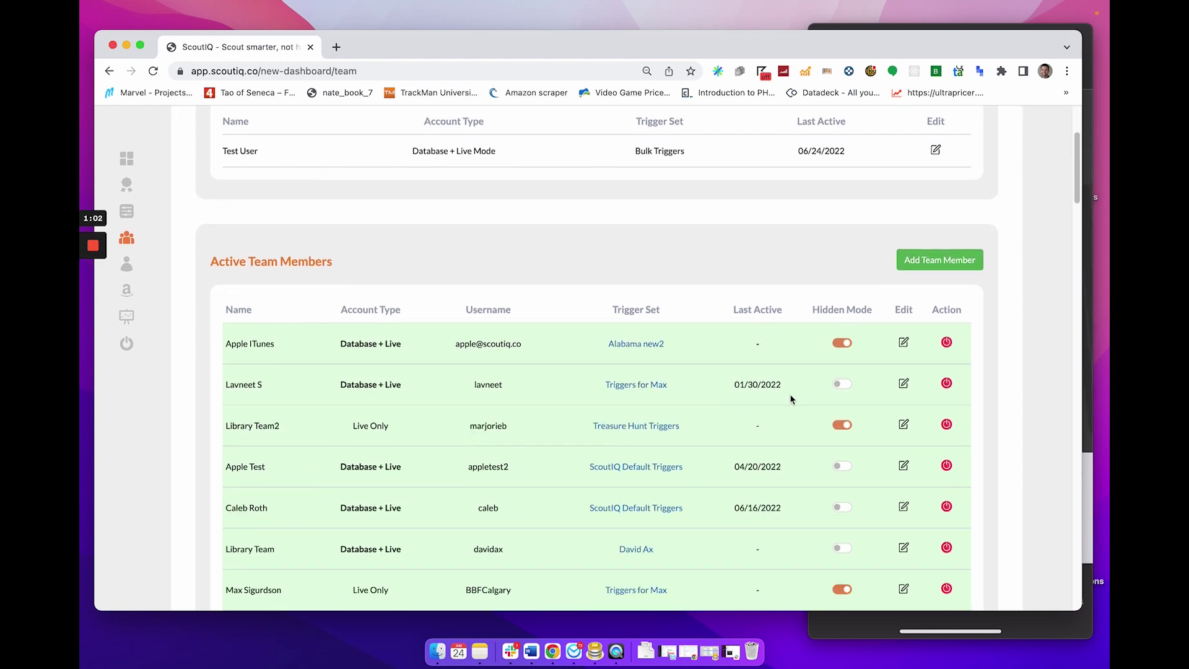
scroll(764, 408, "down", 1)
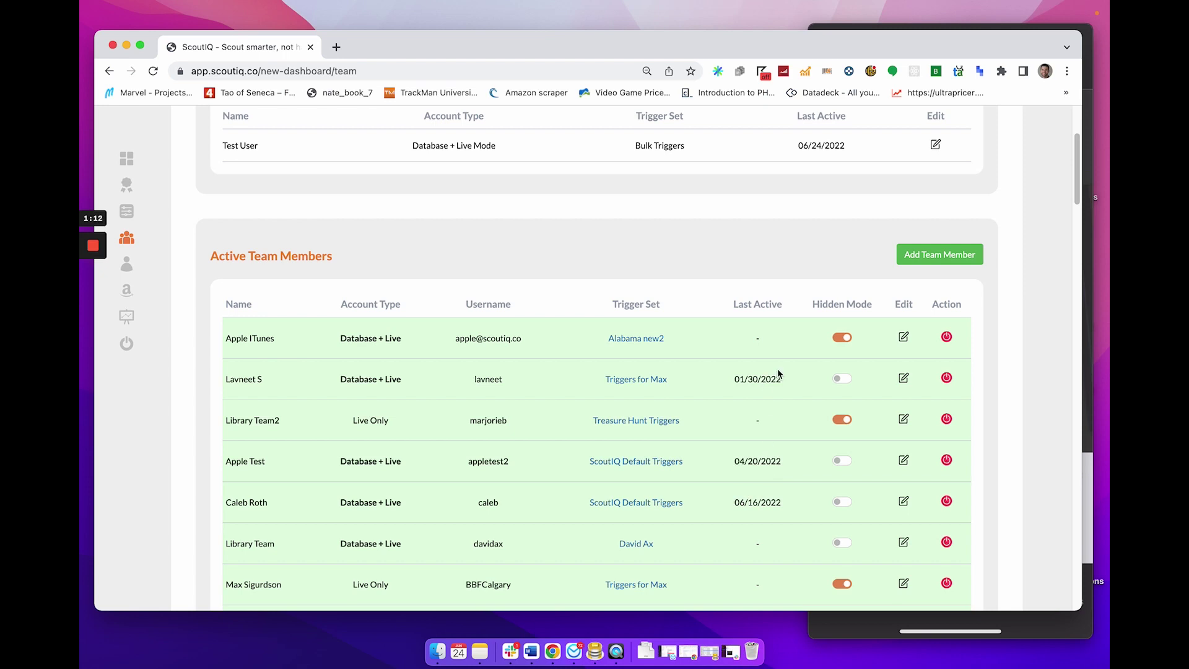
Scroll down through the active members to the inactive members table, then back up.
scroll(743, 382, "down", 1)
scroll(744, 382, "down", 2)
scroll(743, 382, "down", 3)
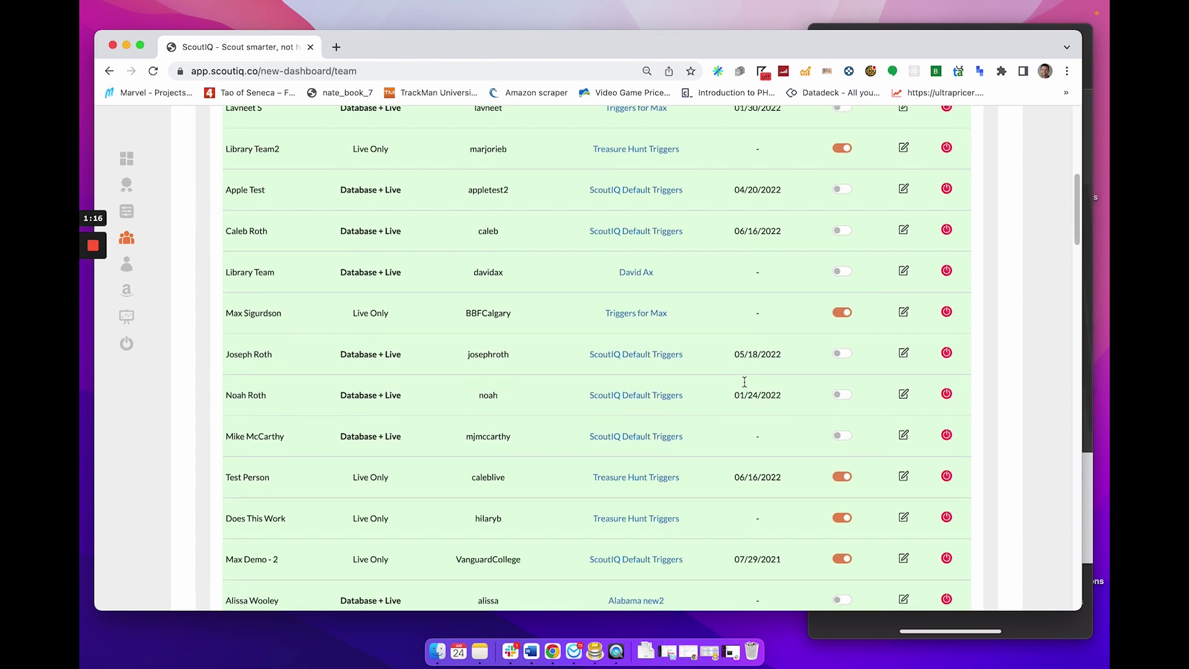
scroll(744, 382, "down", 6)
scroll(744, 382, "down", 5)
scroll(742, 380, "down", 5)
scroll(740, 402, "down", 3)
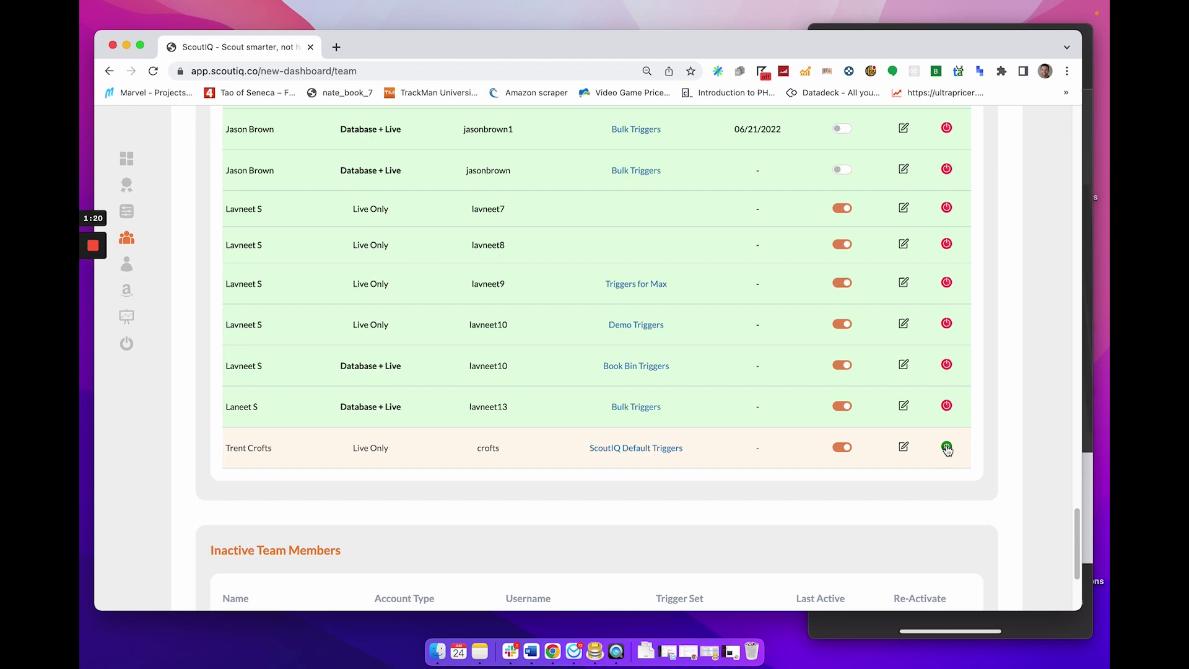
scroll(947, 450, "down", 3)
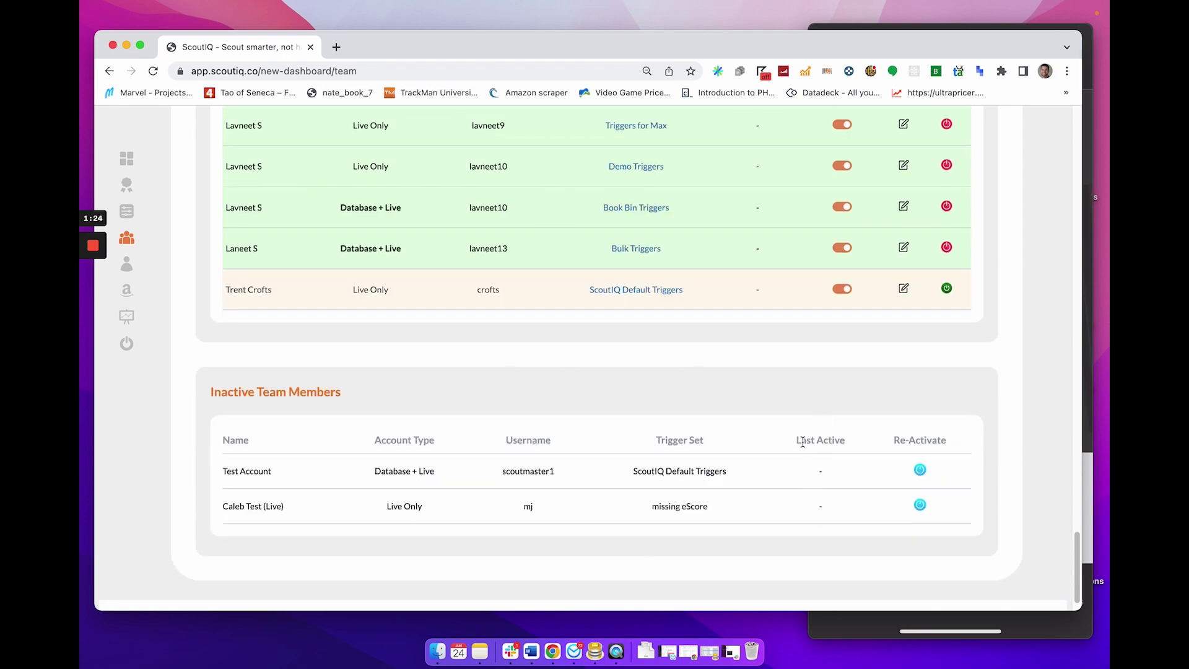
scroll(713, 447, "up", 1)
scroll(713, 446, "up", 10)
scroll(713, 447, "up", 5)
scroll(713, 446, "up", 5)
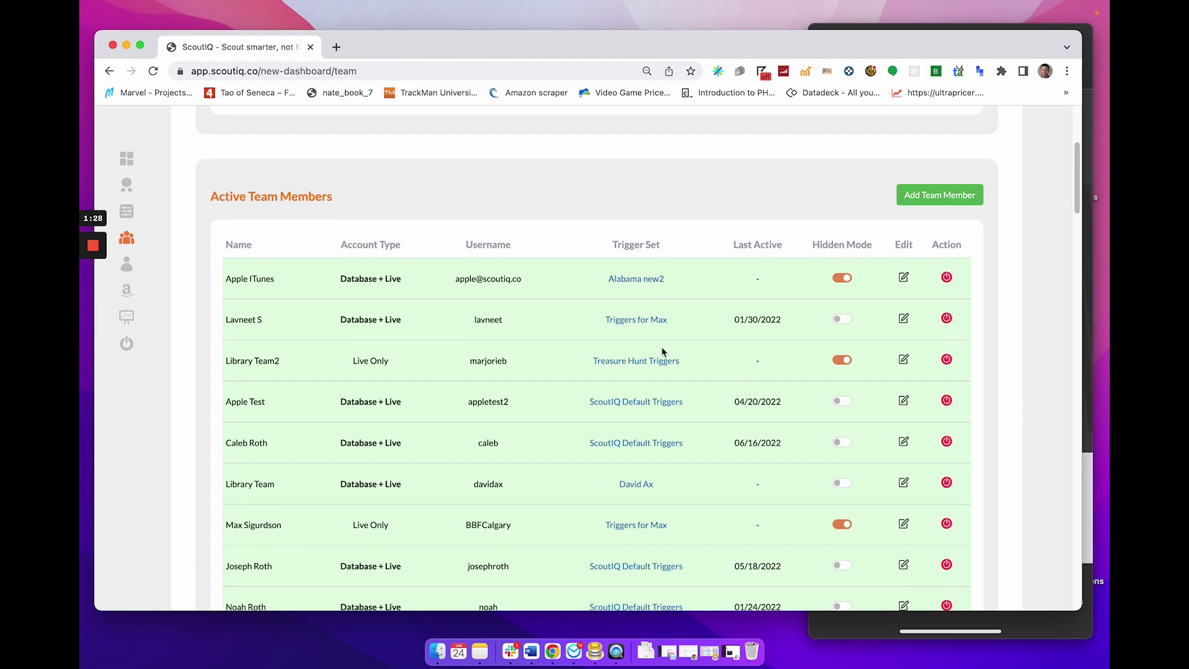
left_click(904, 319)
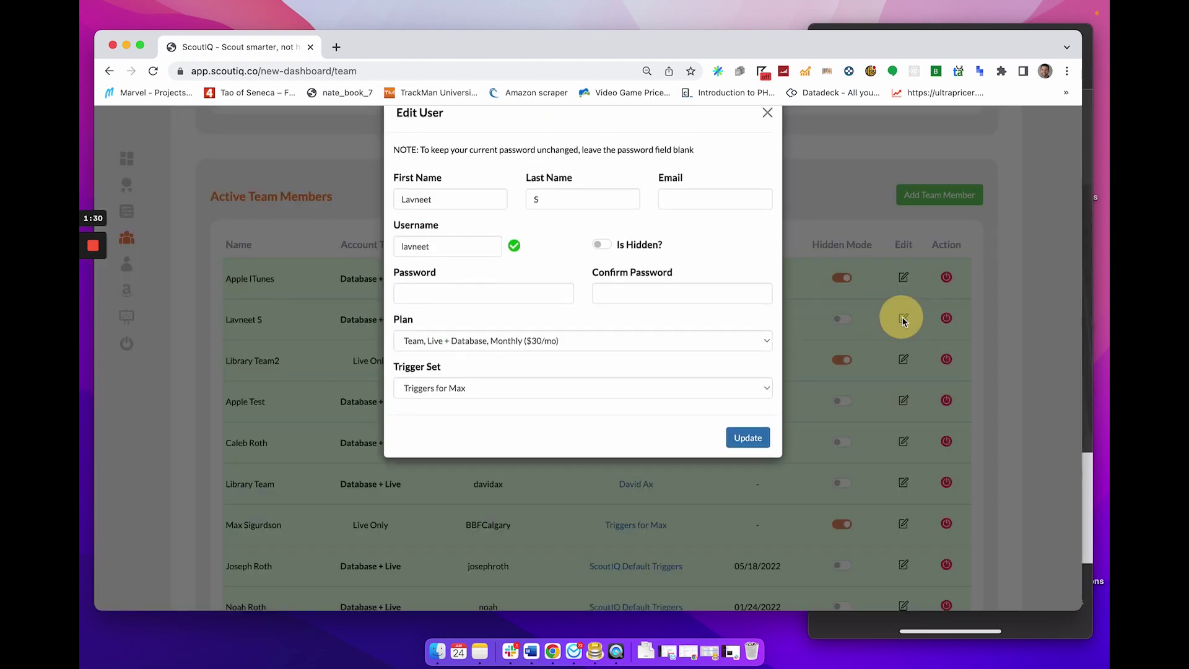
left_click(532, 374)
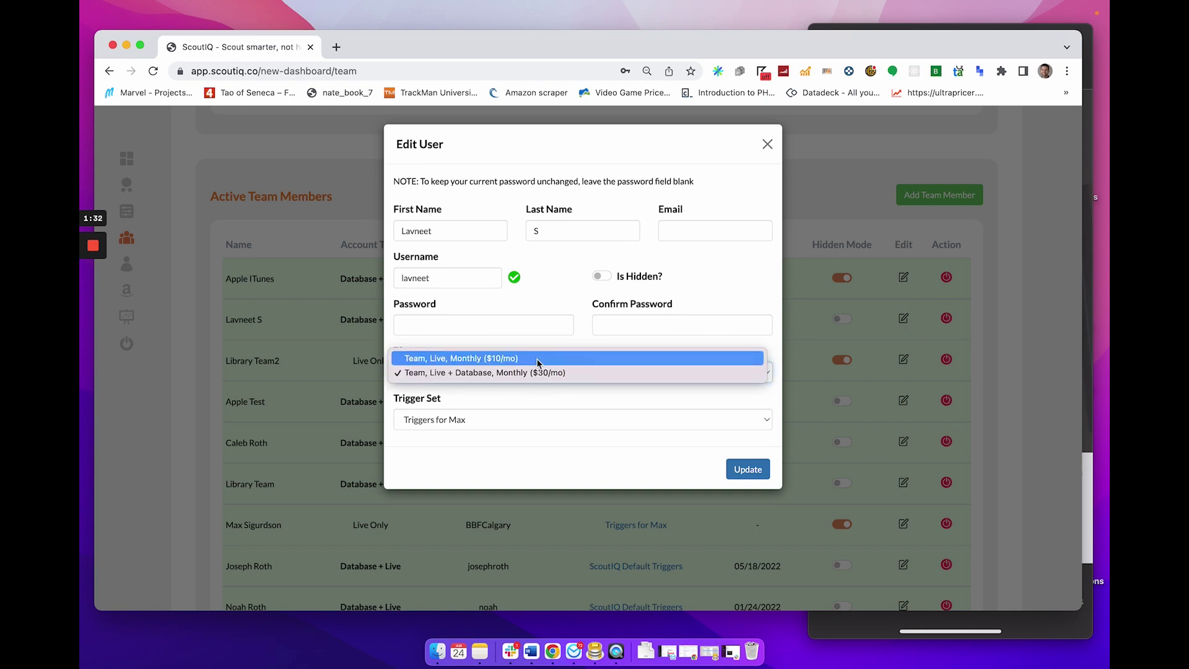
left_click(580, 257)
left_click(518, 423)
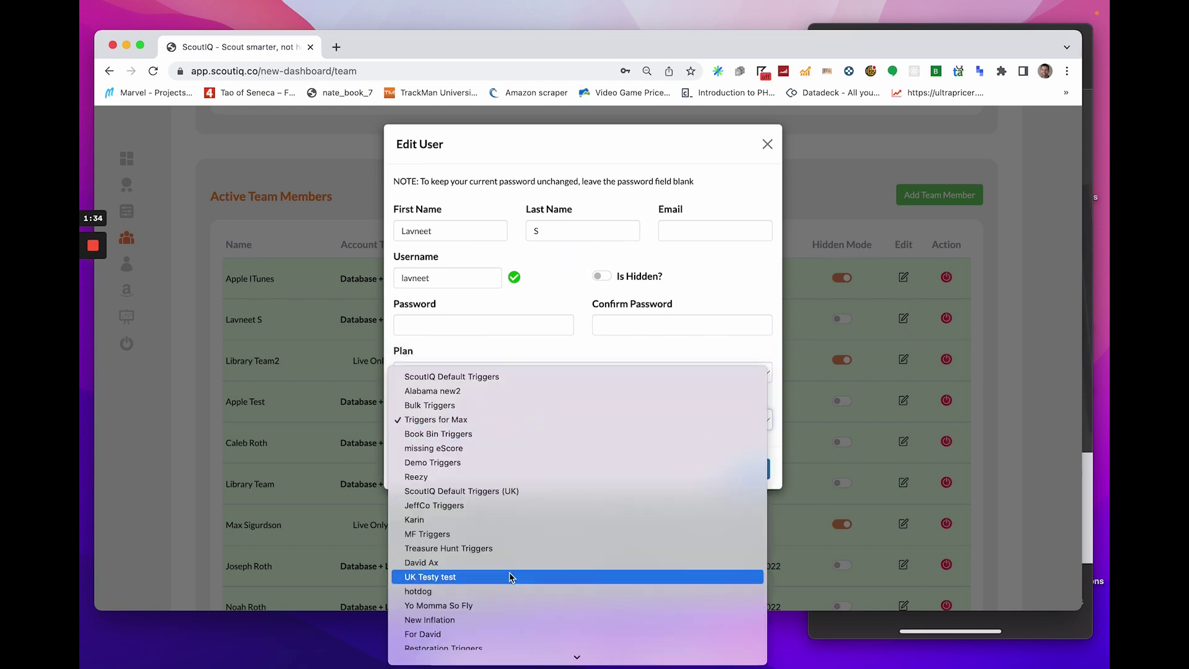
left_click(670, 156)
left_click(767, 144)
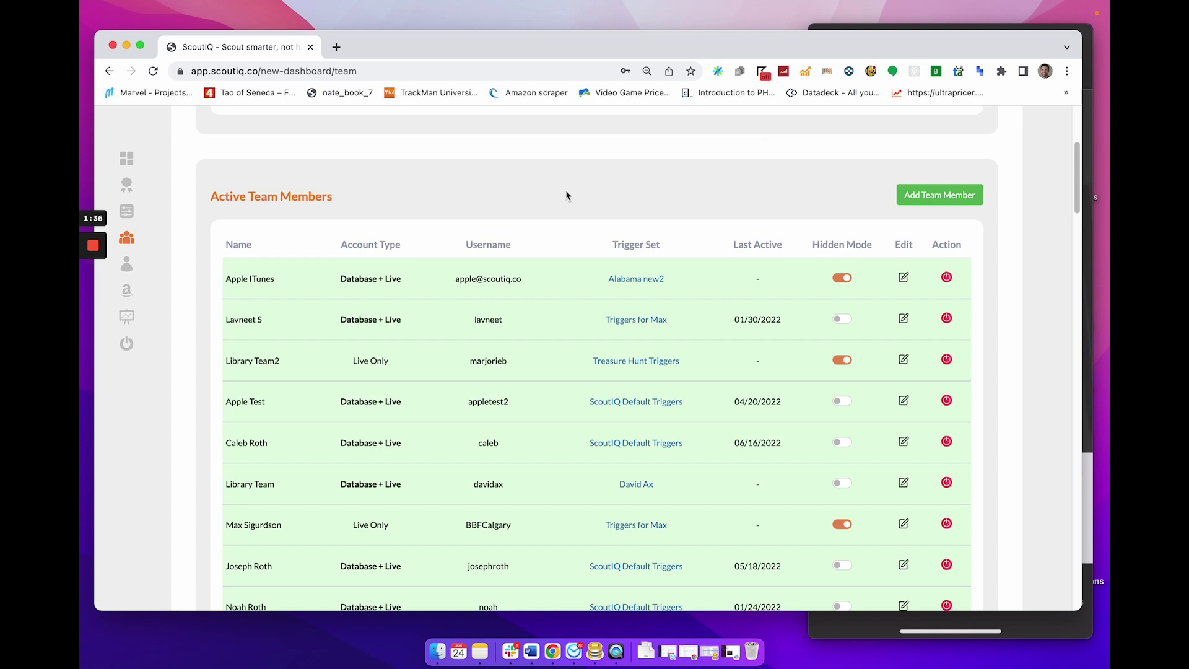
scroll(433, 266, "up", 5)
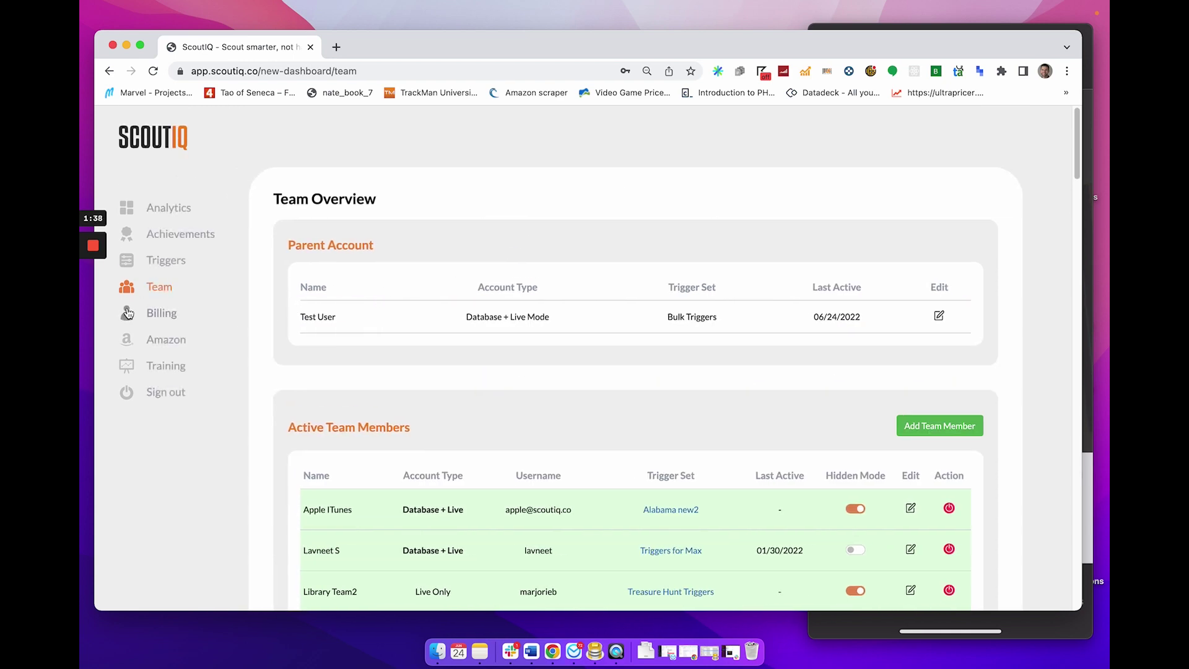
mouse_move(126, 315)
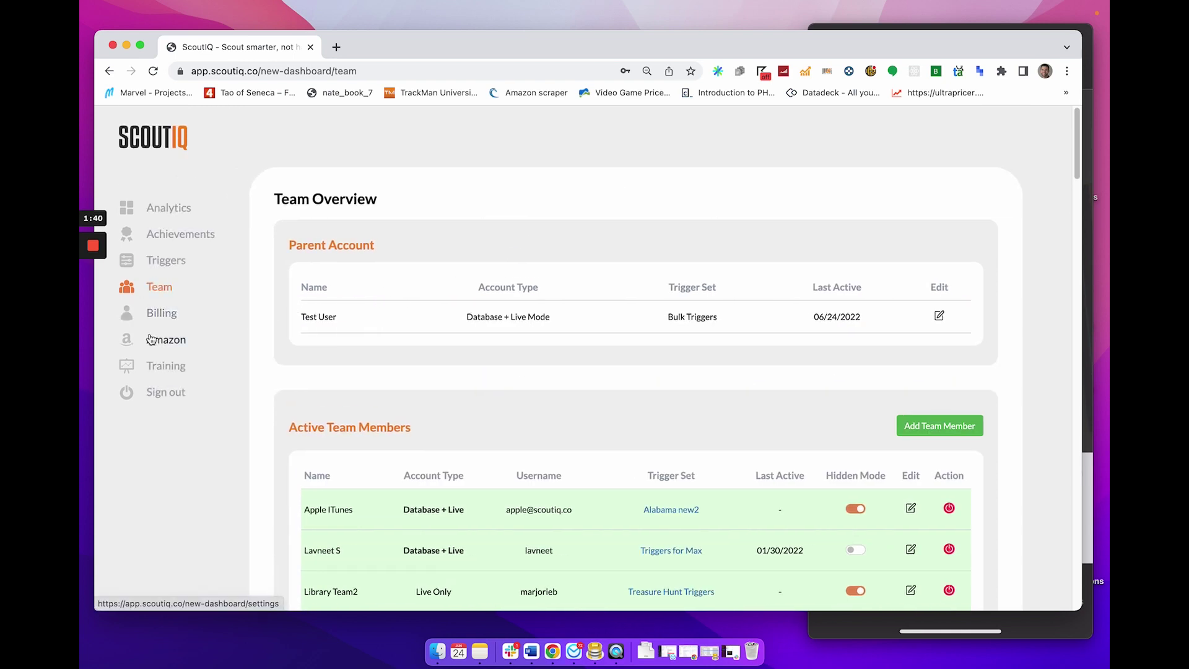
left_click(157, 367)
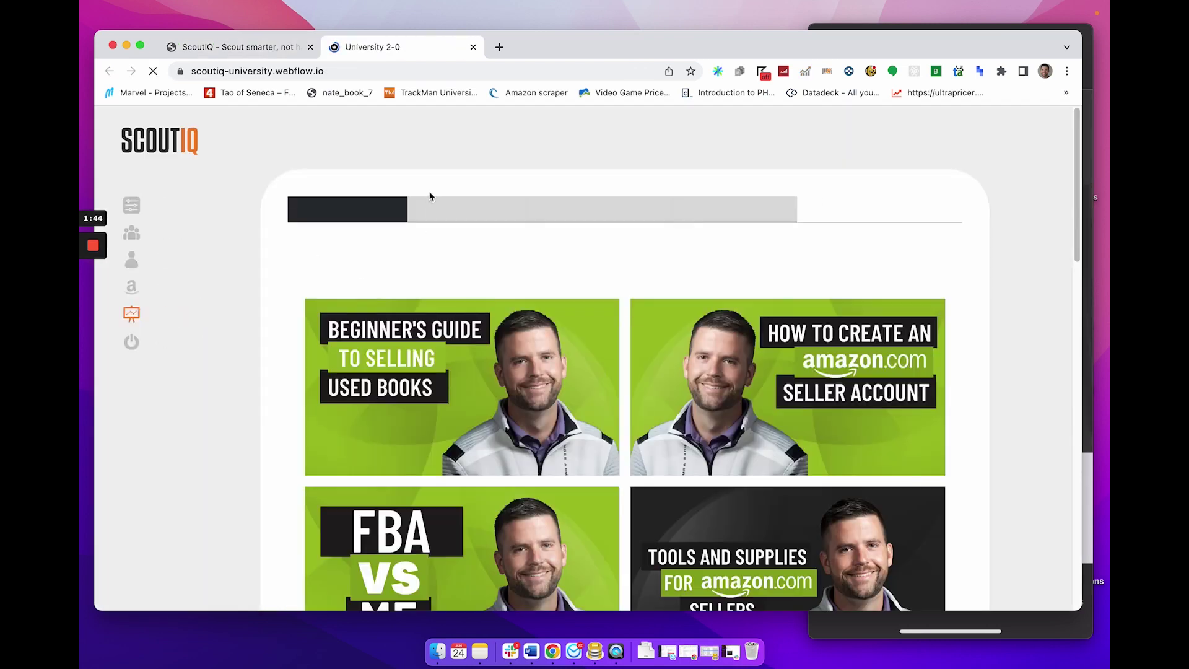
scroll(478, 268, "down", 3)
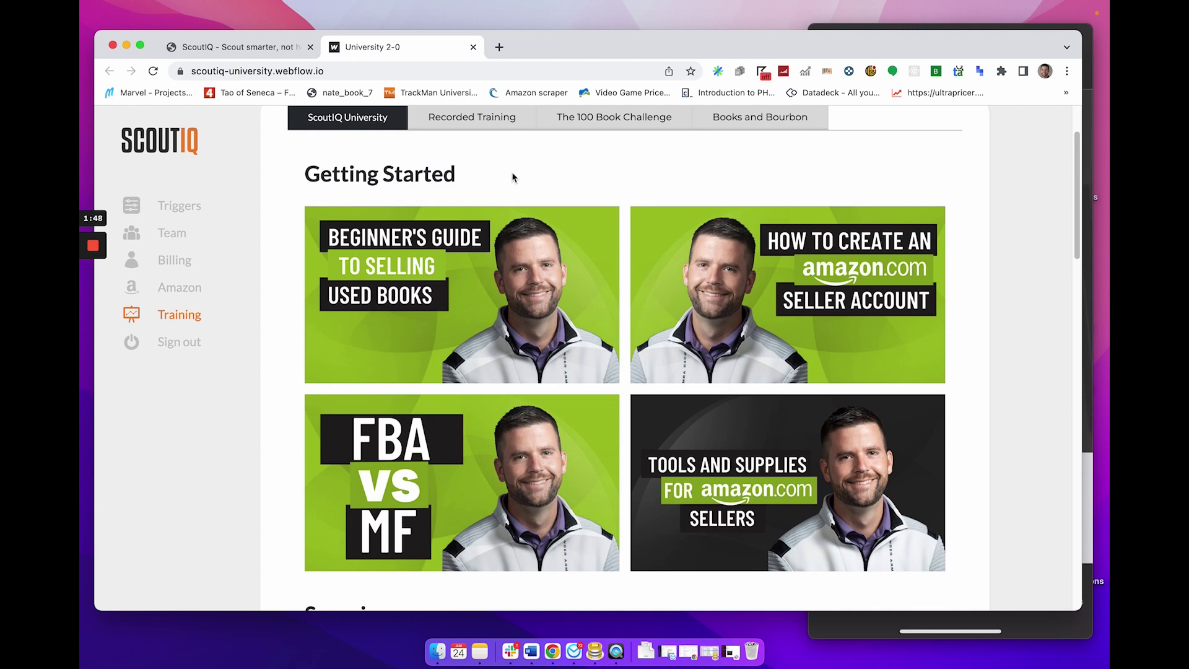
left_click(472, 48)
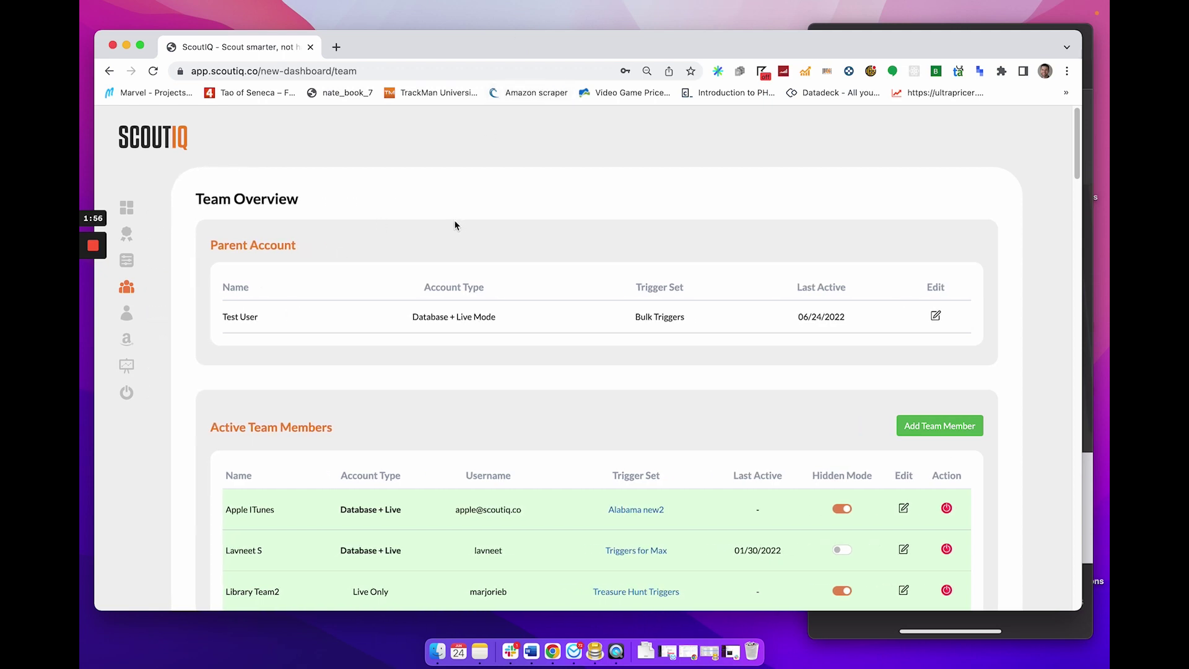
Open the Analytics Overview and check the mirrored phone app before returning to the web.
mouse_move(126, 279)
left_click(133, 208)
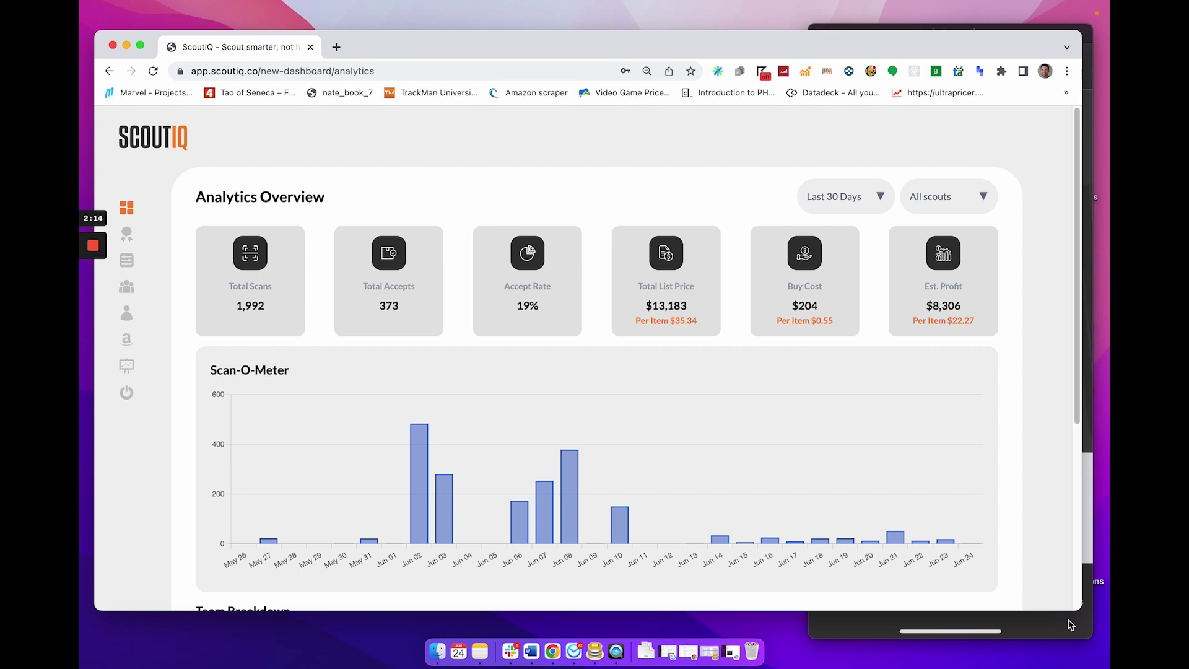
left_click(1070, 624)
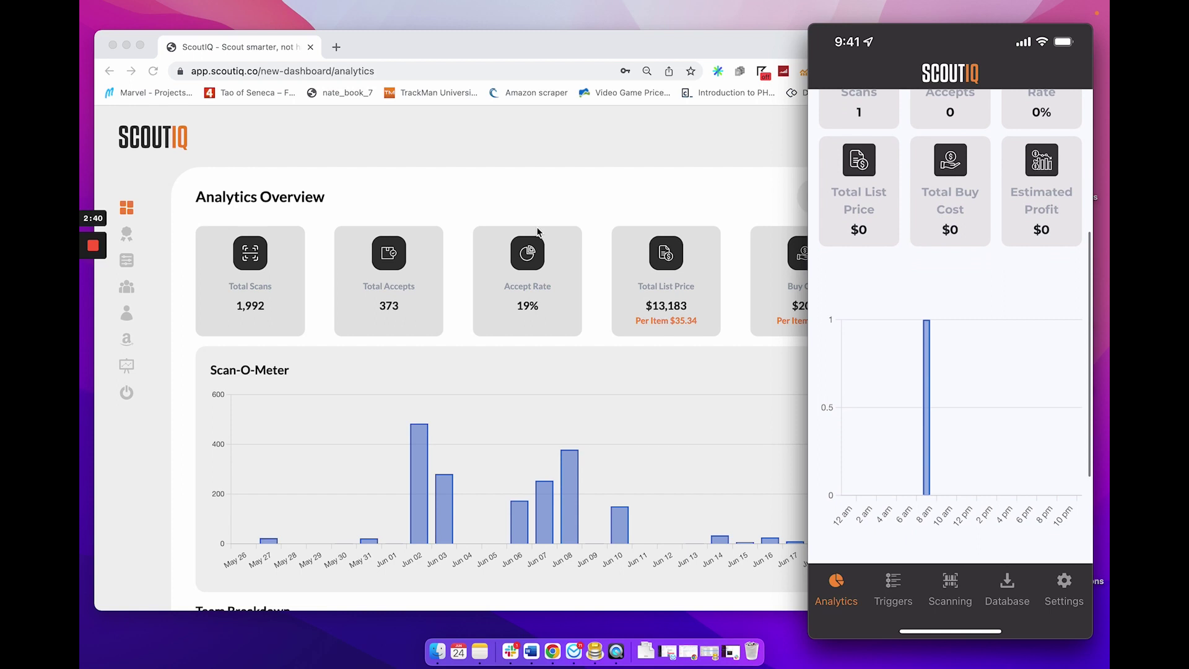
left_click(562, 206)
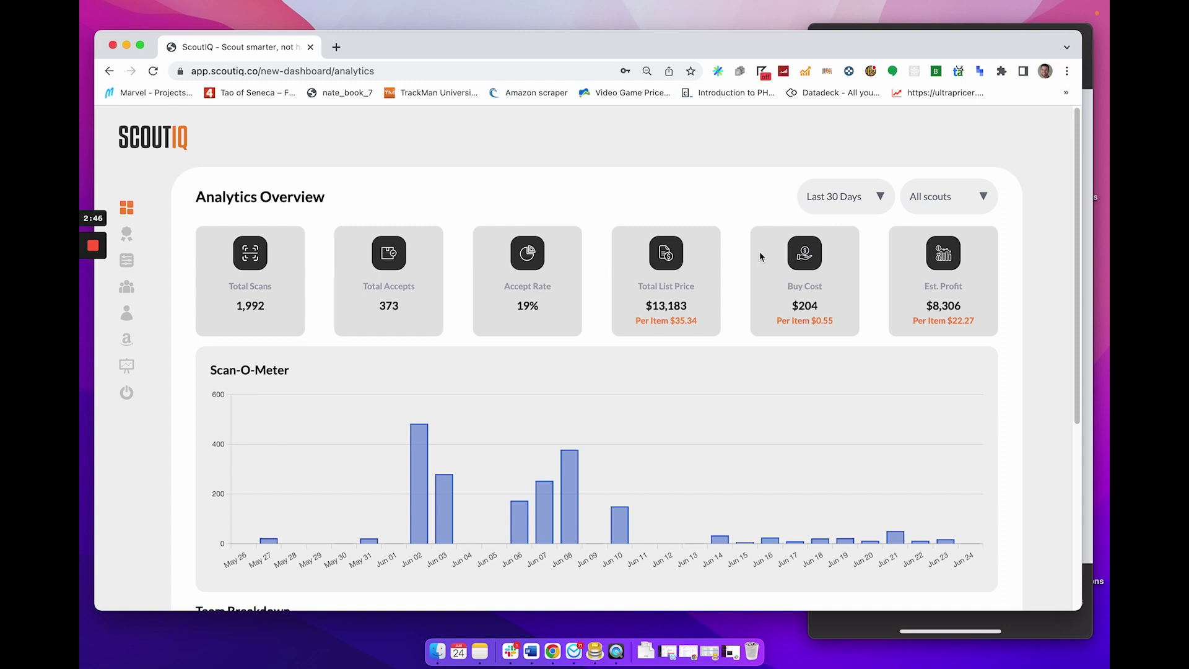
Scroll through the 30-day totals, daily scan chart and Team Breakdown, then back to top.
scroll(597, 294, "down", 1)
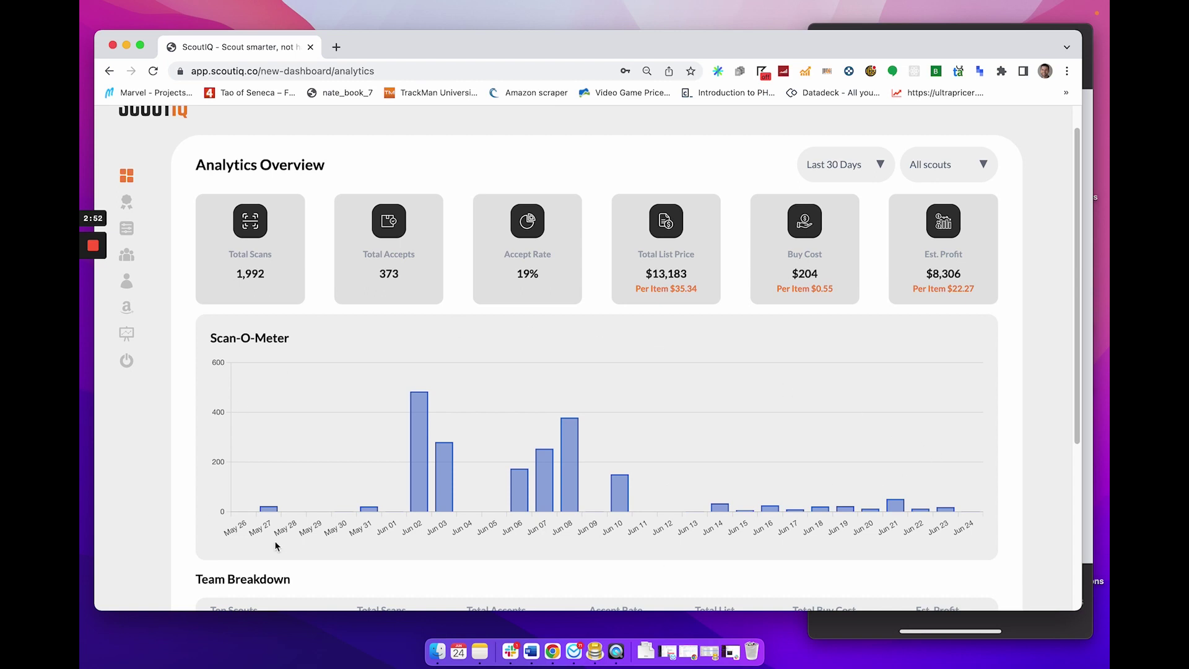
scroll(905, 348, "down", 1)
scroll(891, 347, "down", 4)
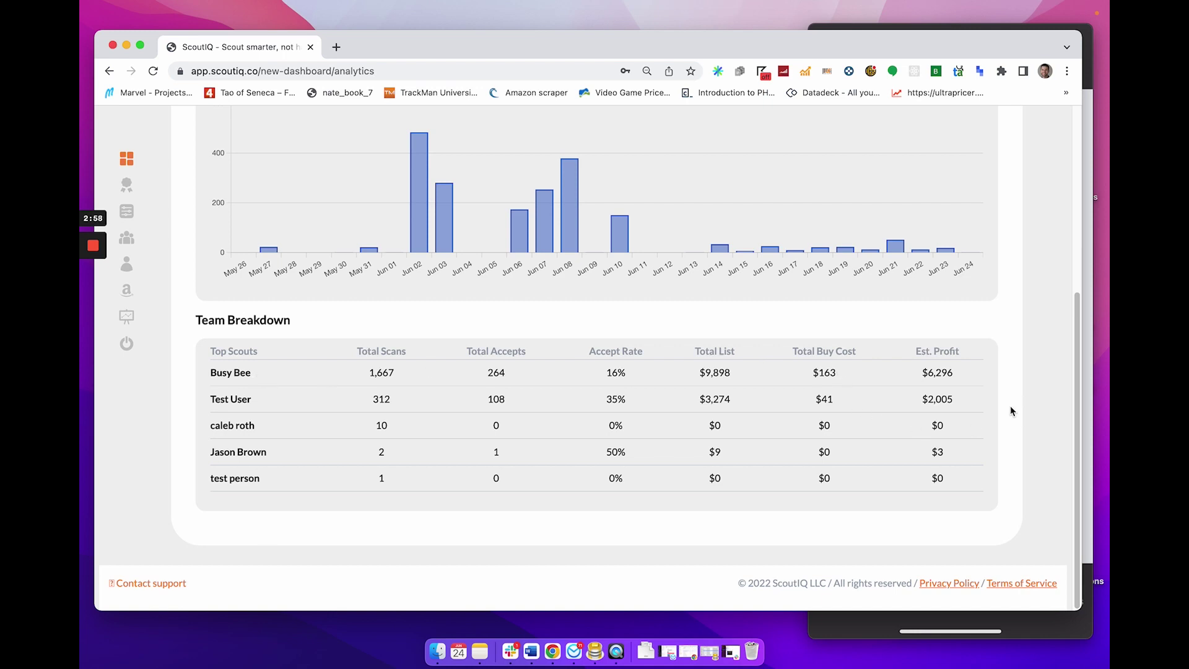
scroll(1009, 406, "up", 2)
scroll(749, 488, "up", 3)
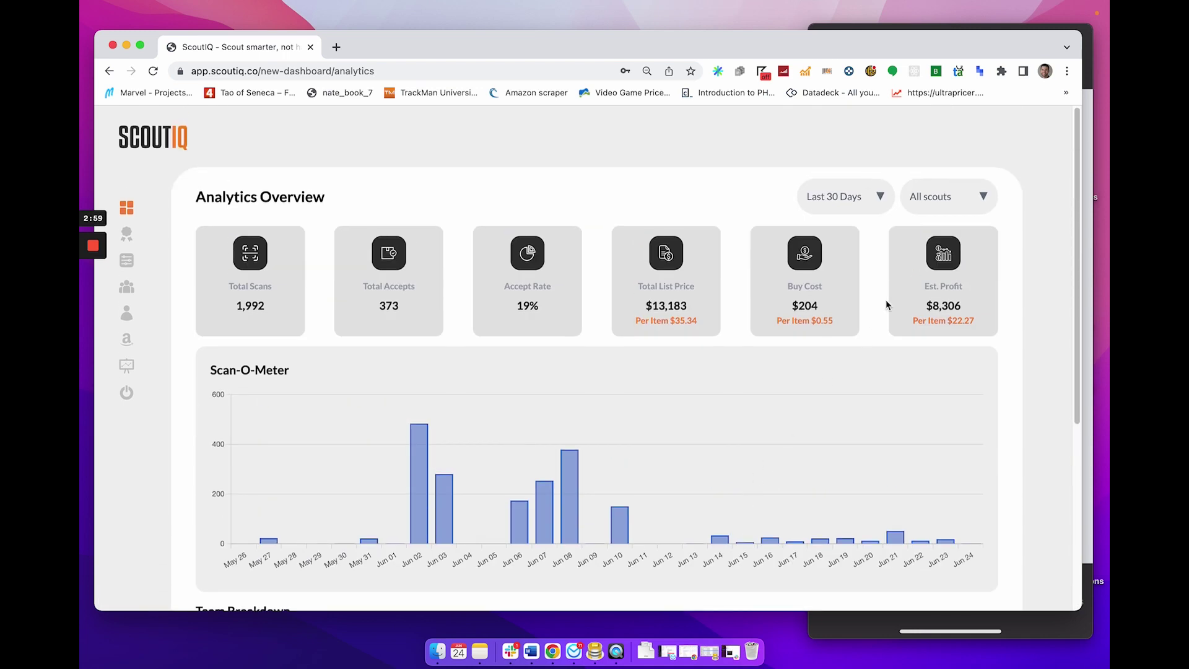
Filter the analytics to the scout Busy Bee.
left_click(934, 205)
left_click(935, 228)
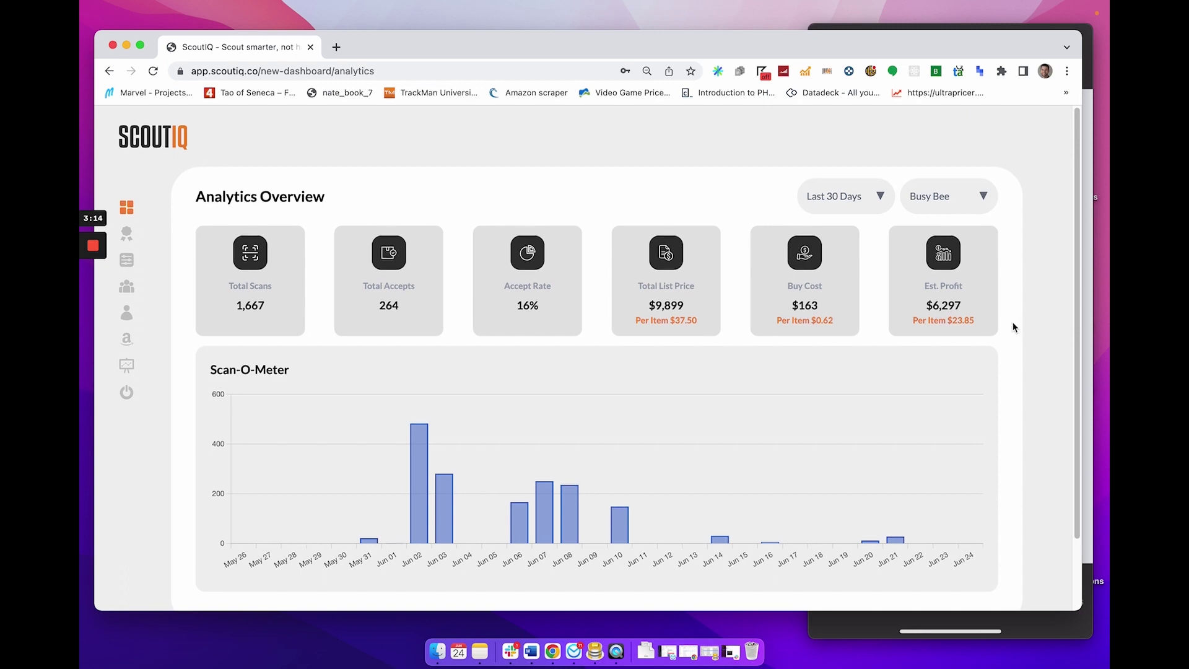
scroll(1011, 323, "down", 3)
scroll(771, 378, "up", 3)
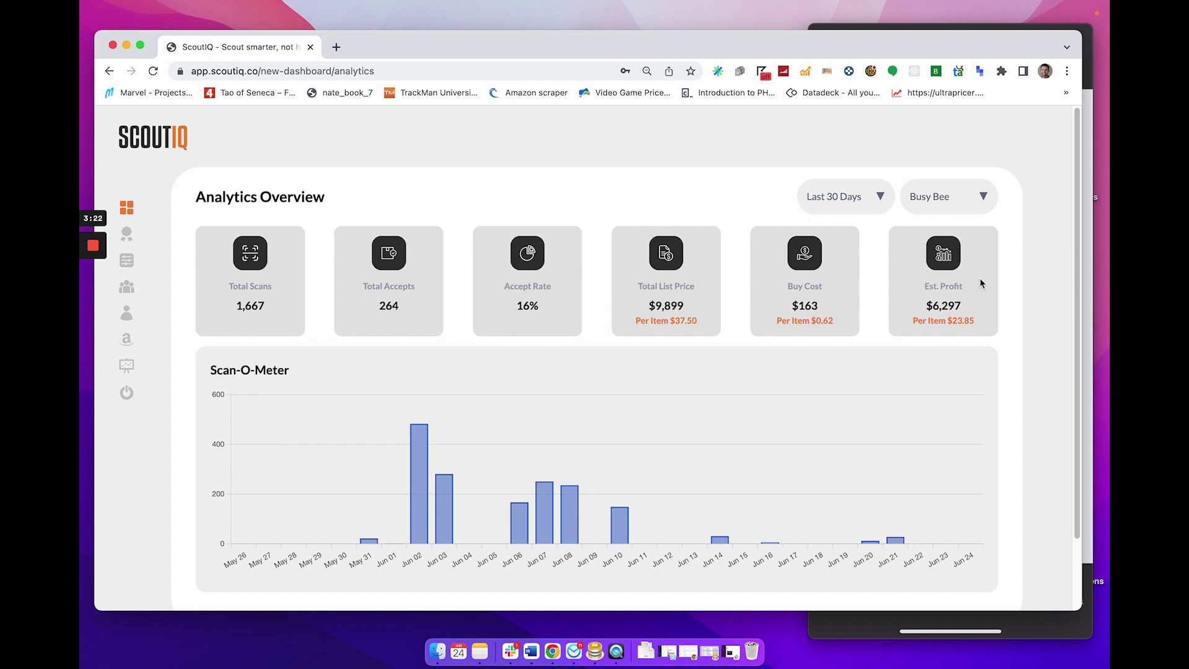
Limit the analytics to the last 7 days and set the scout filter back to All scouts.
left_click(850, 197)
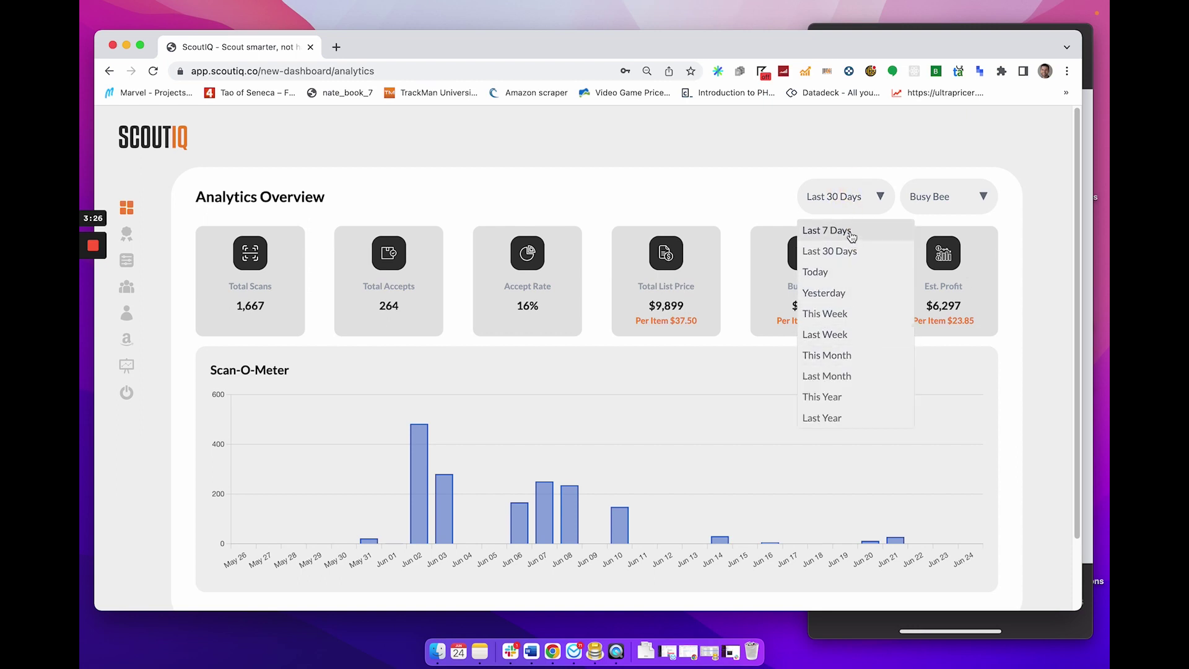
left_click(850, 232)
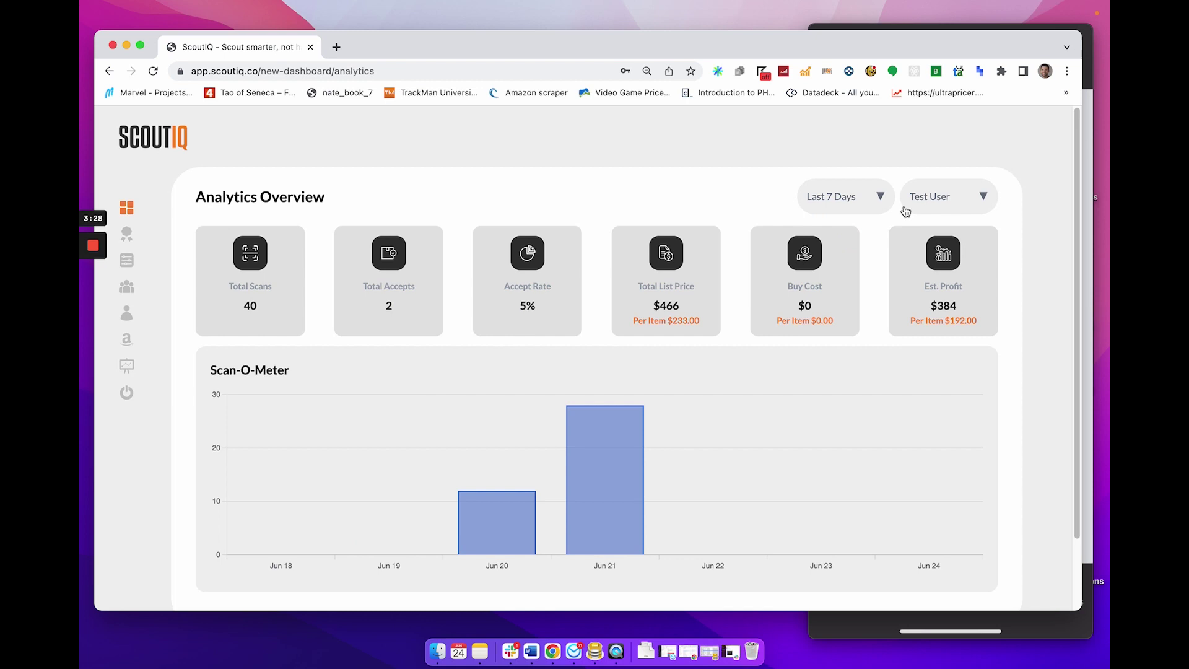
left_click(922, 205)
left_click(994, 228)
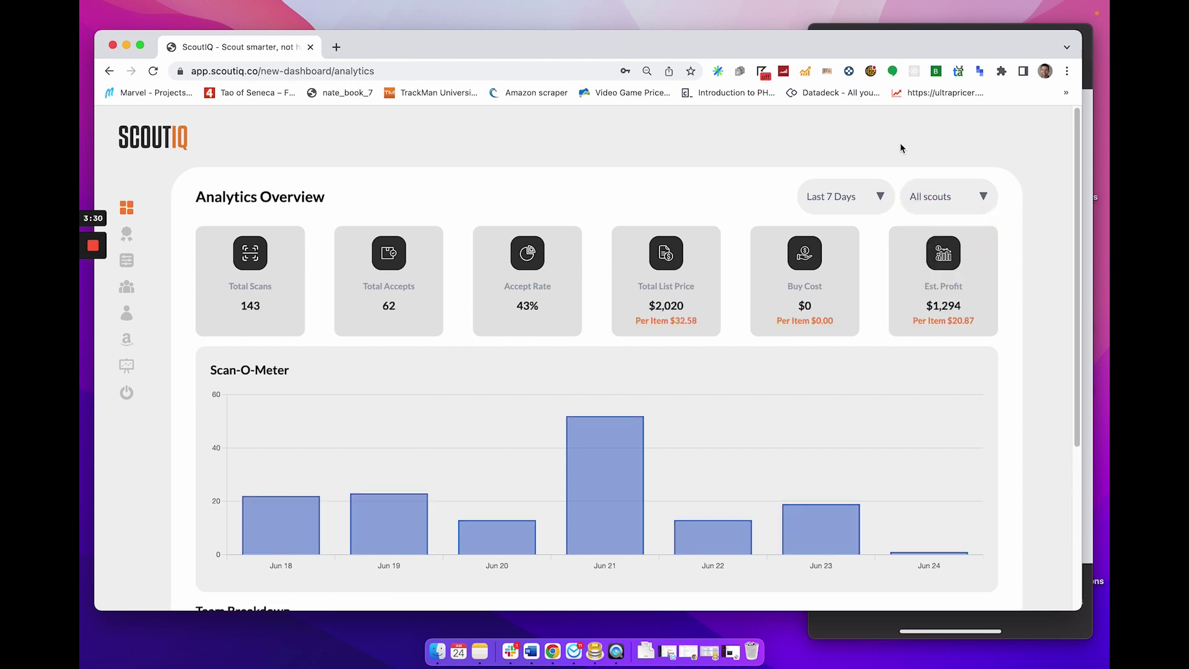
Switch the date range to This Year to see analytics by month.
left_click(846, 203)
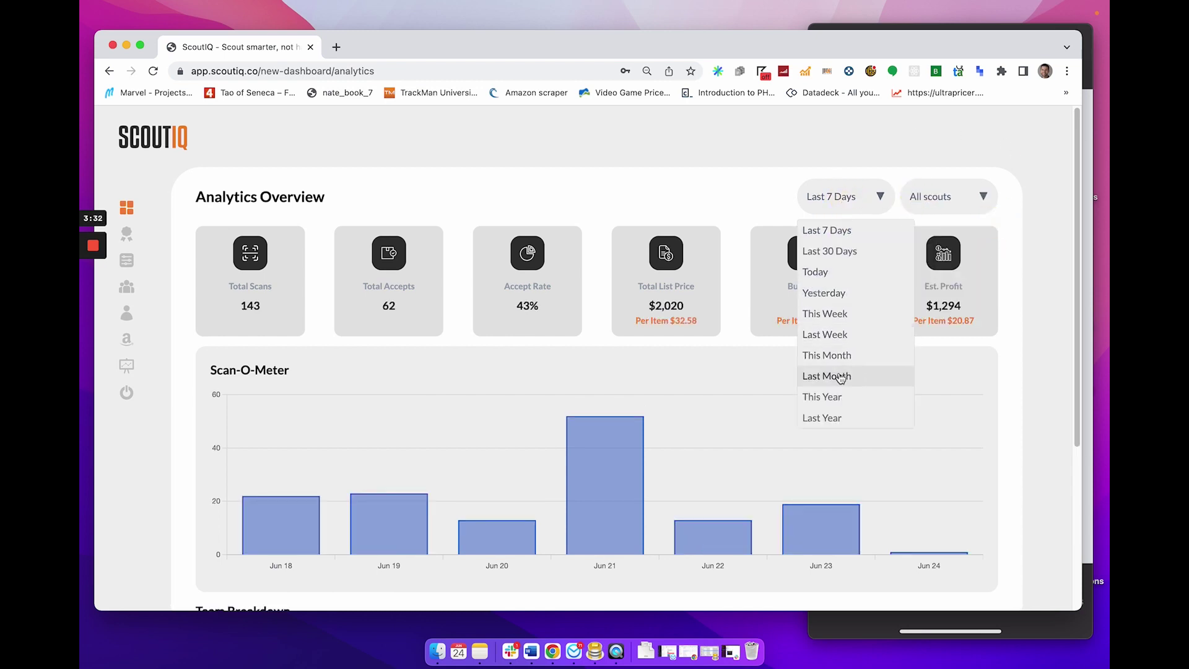
left_click(835, 396)
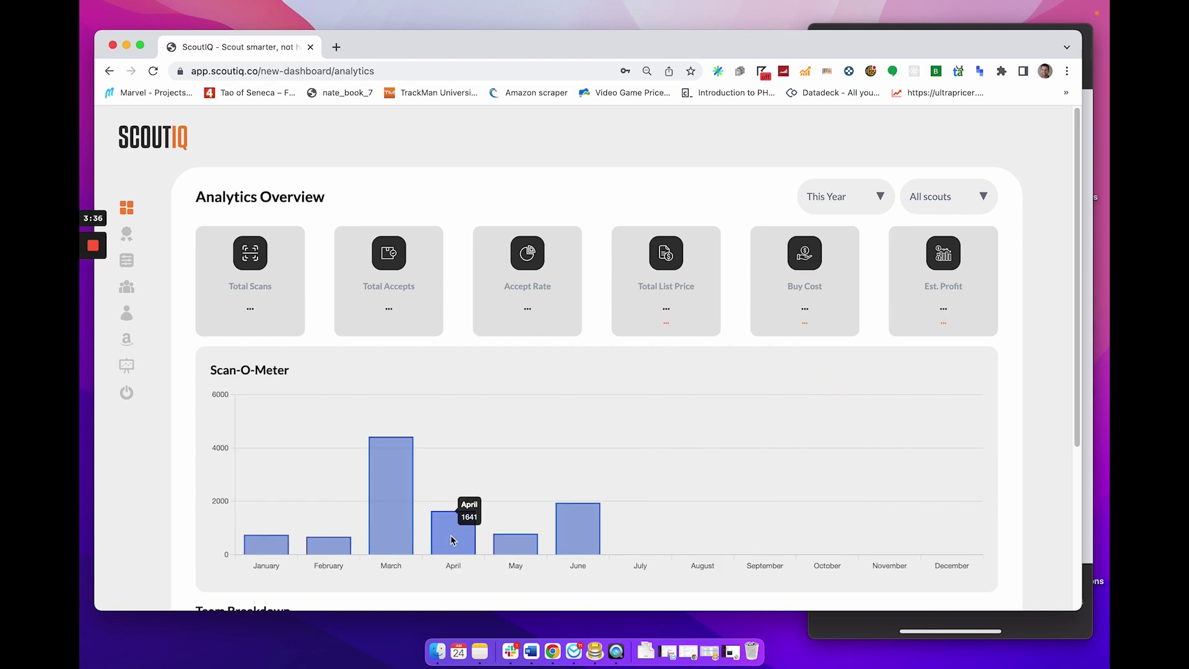
mouse_move(577, 527)
scroll(730, 489, "down", 5)
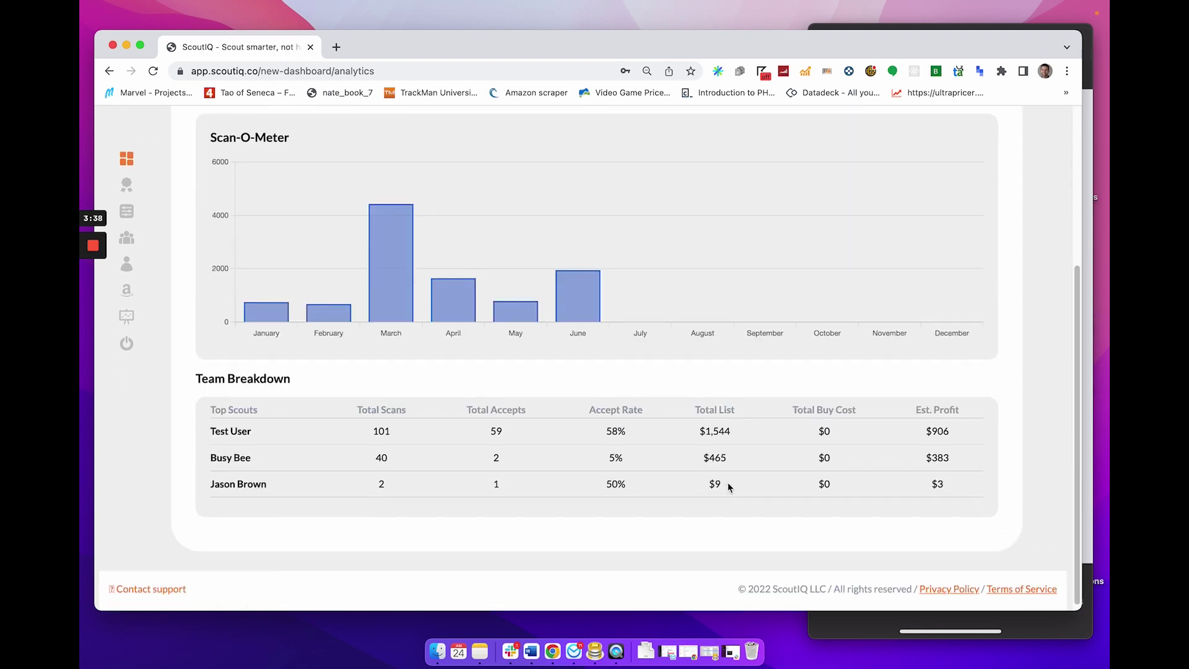
scroll(675, 443, "up", 1)
scroll(712, 421, "up", 4)
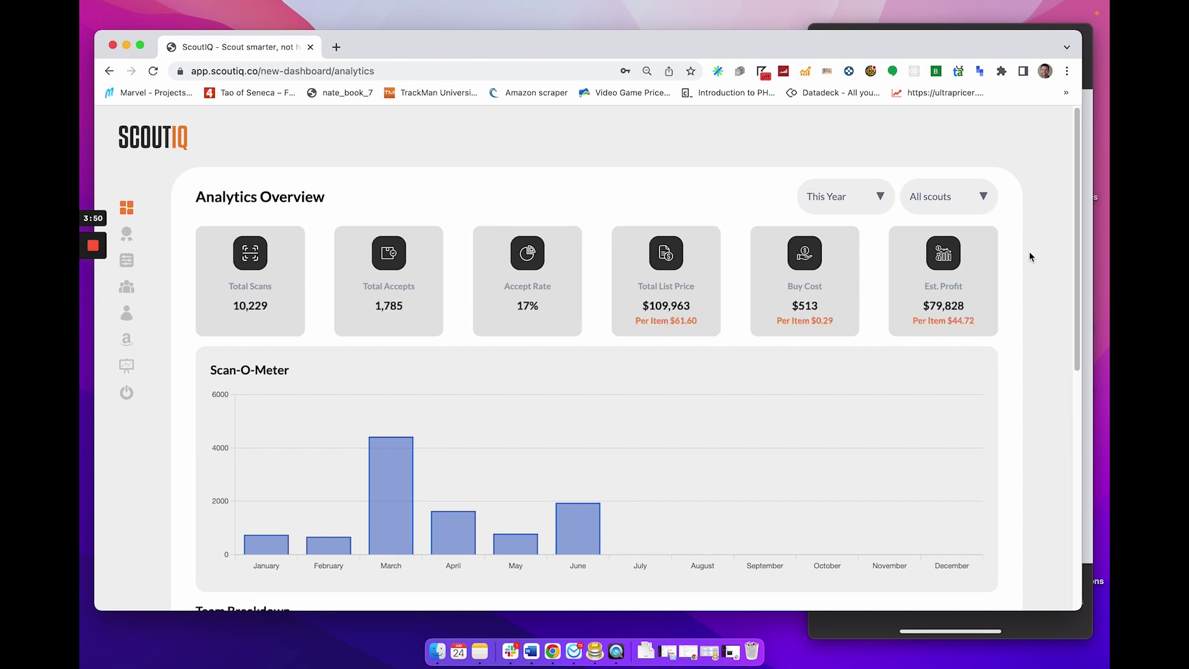
Change the date range to Last Year and review the January–December scan bars.
left_click(864, 201)
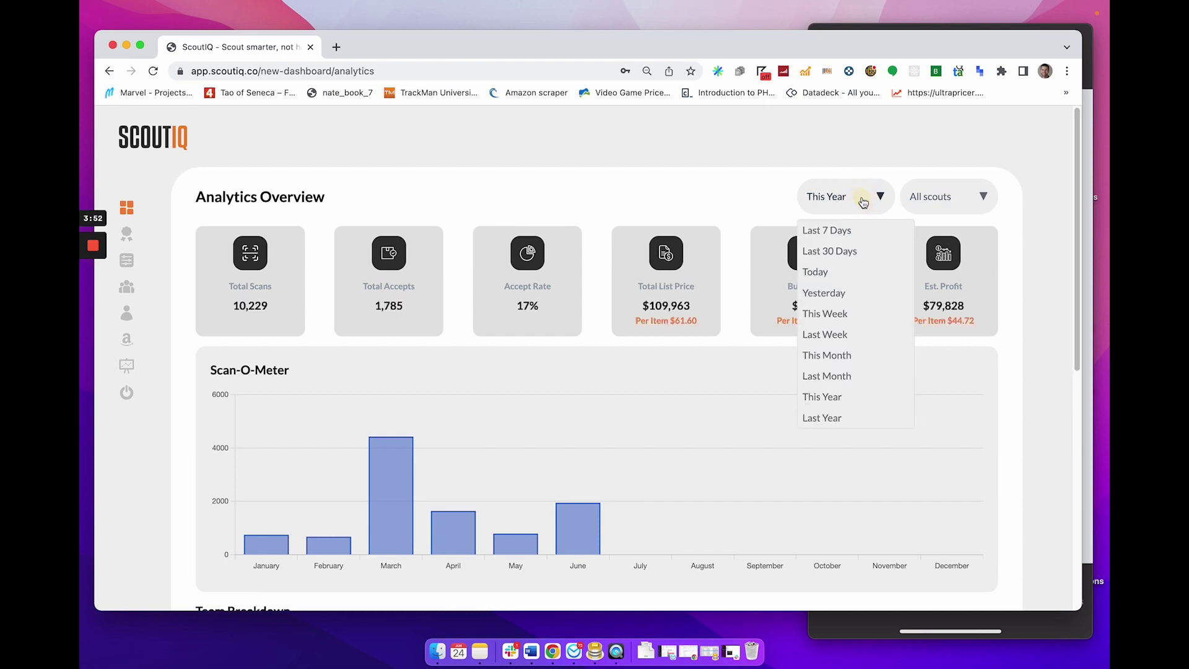
left_click(840, 414)
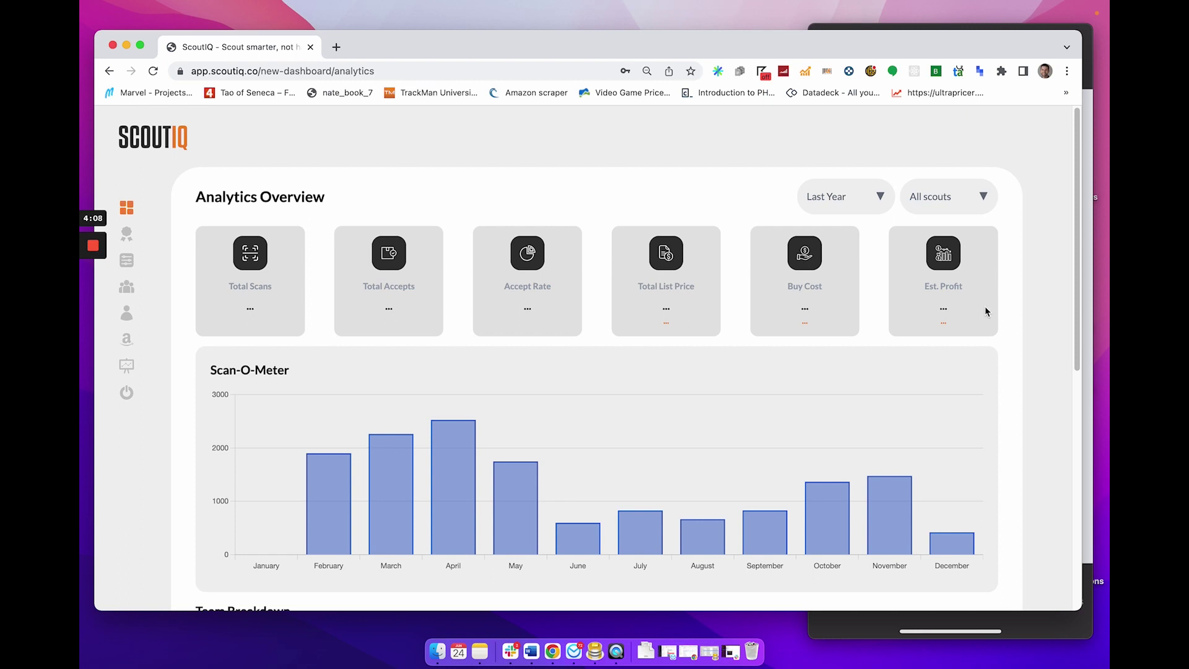
scroll(986, 311, "down", 3)
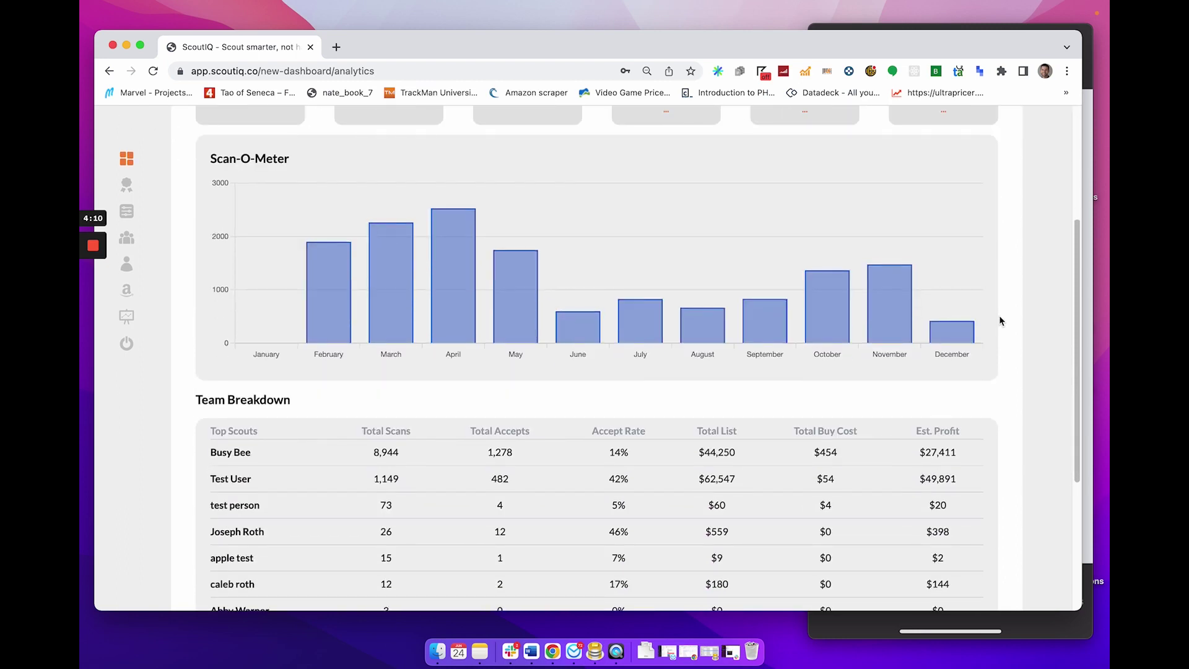
scroll(1001, 319, "up", 3)
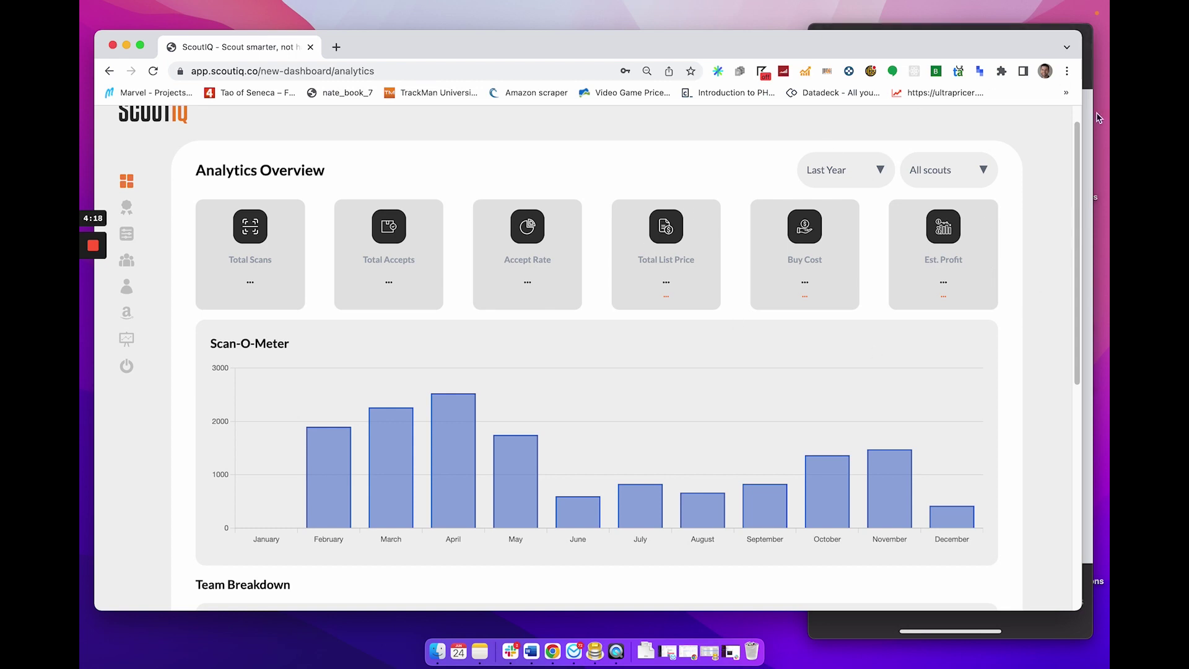
Set the mirrored phone app's date range to LAST YEAR, then return to the web portal.
left_click(1091, 142)
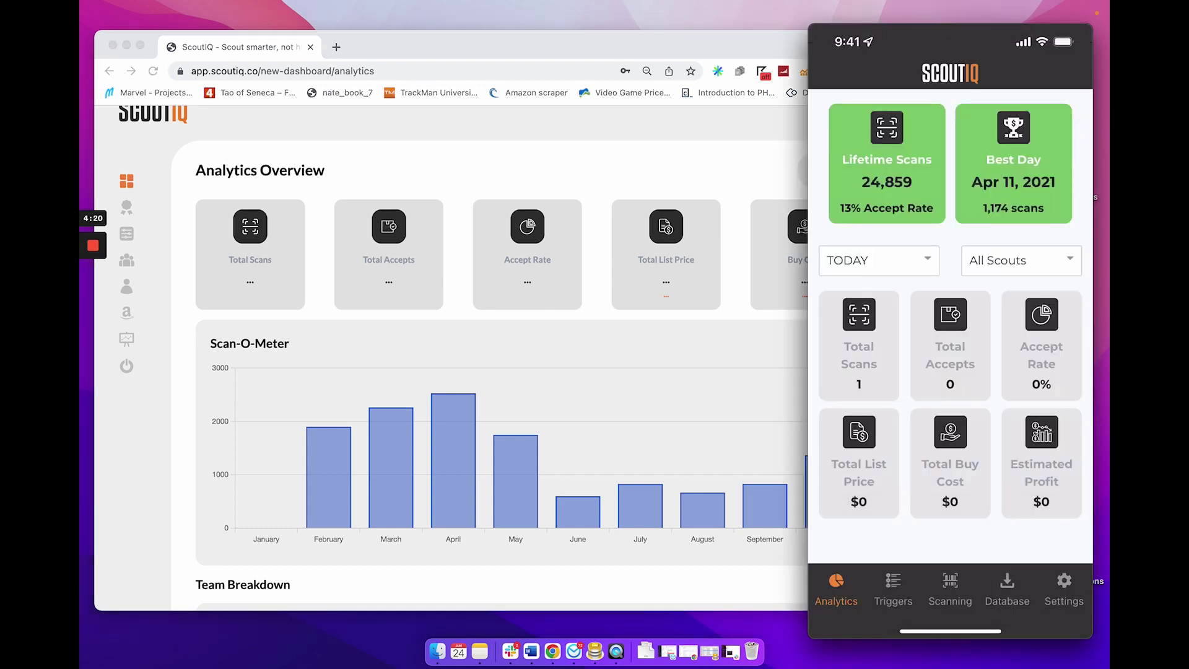
scroll(950, 329, "down", 3)
scroll(950, 328, "up", 3)
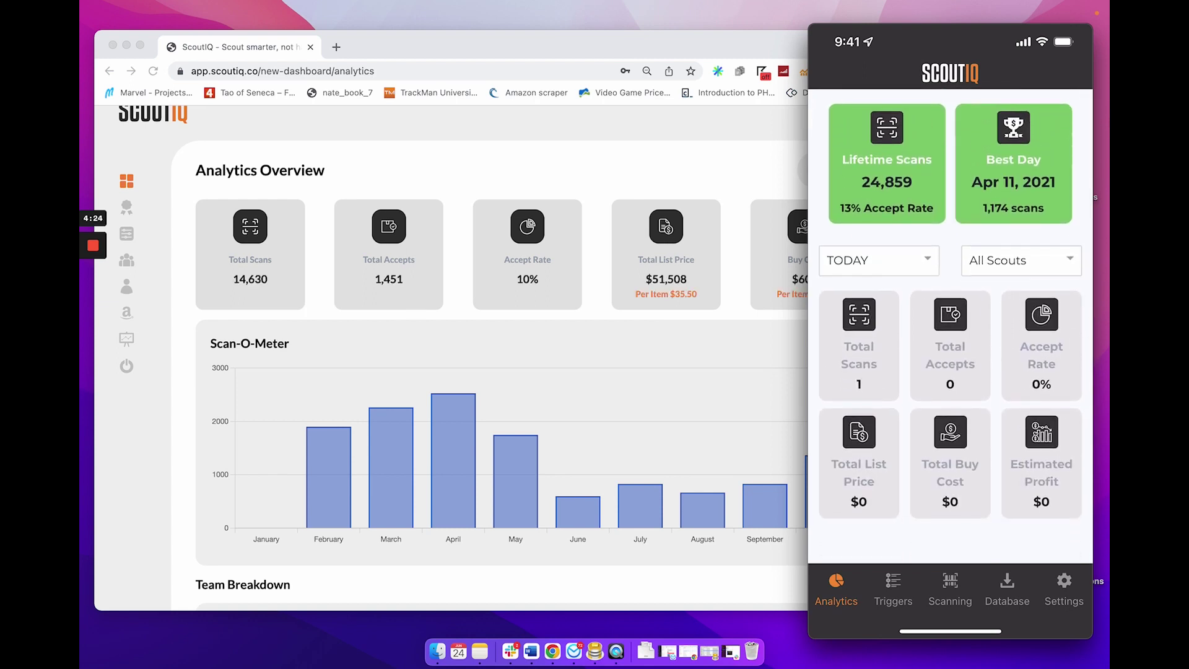
left_click(879, 260)
scroll(876, 346, "down", 2)
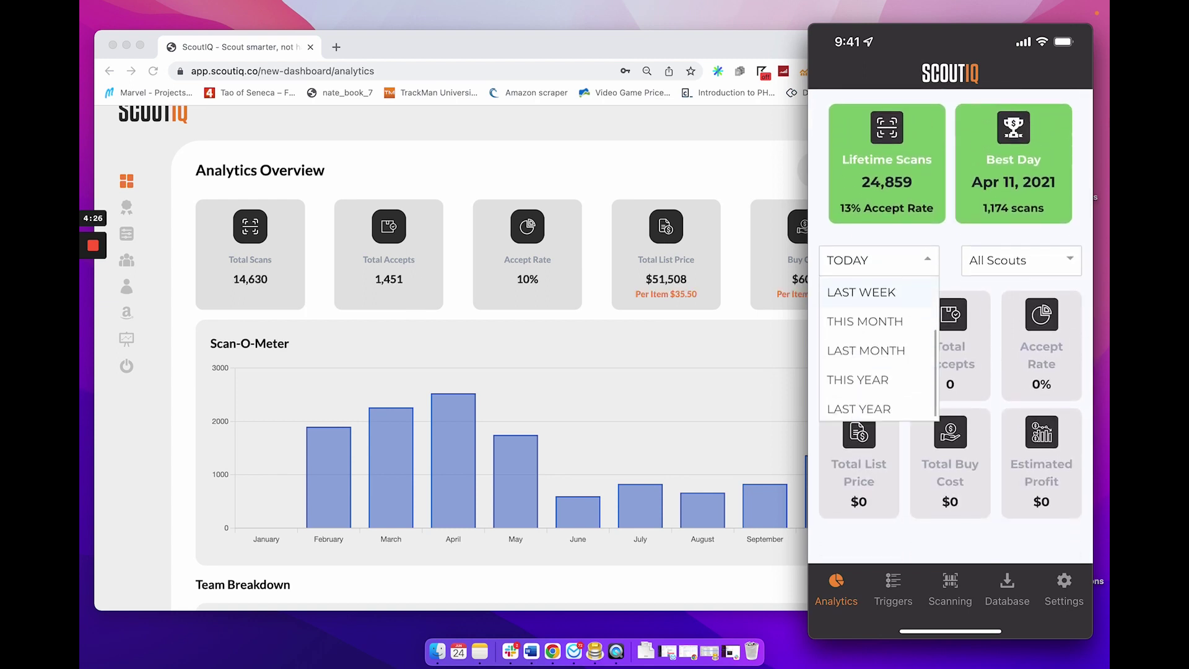
left_click(858, 405)
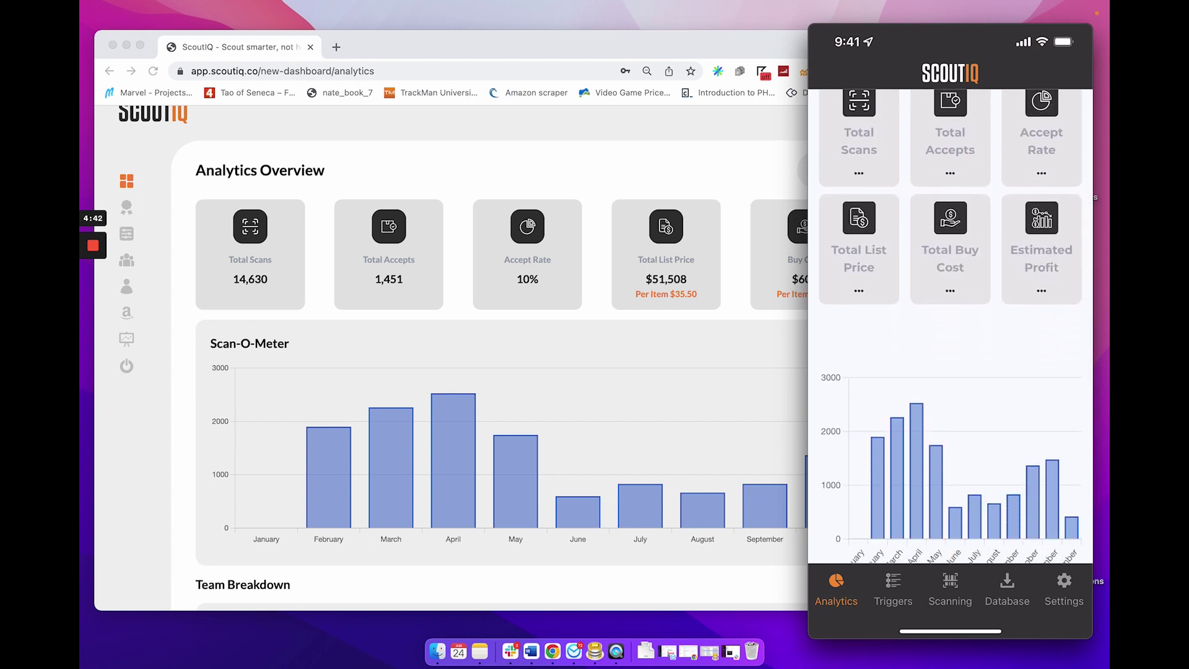
mouse_move(949, 427)
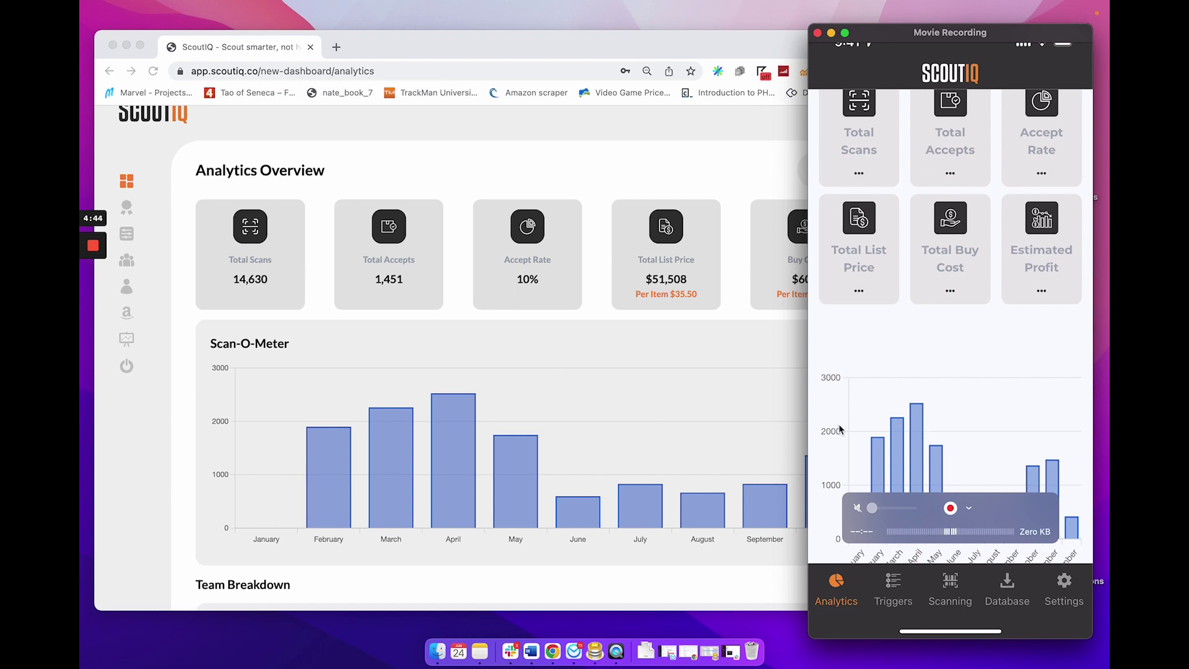
scroll(307, 421, "down", 3)
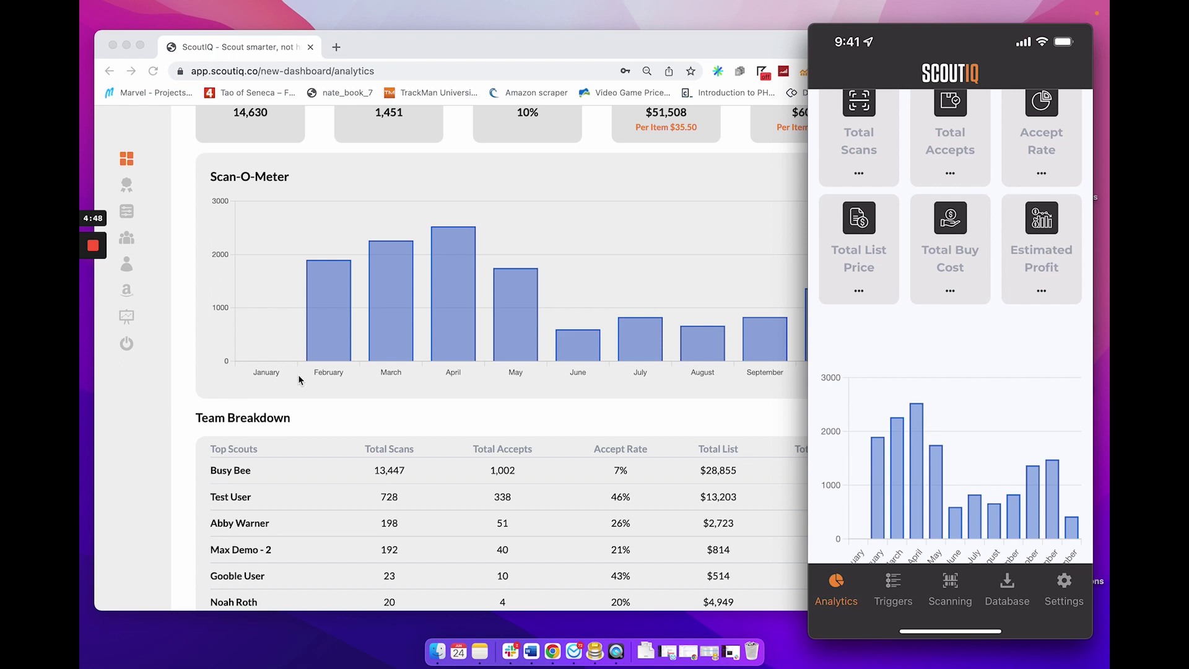
scroll(422, 394, "up", 1)
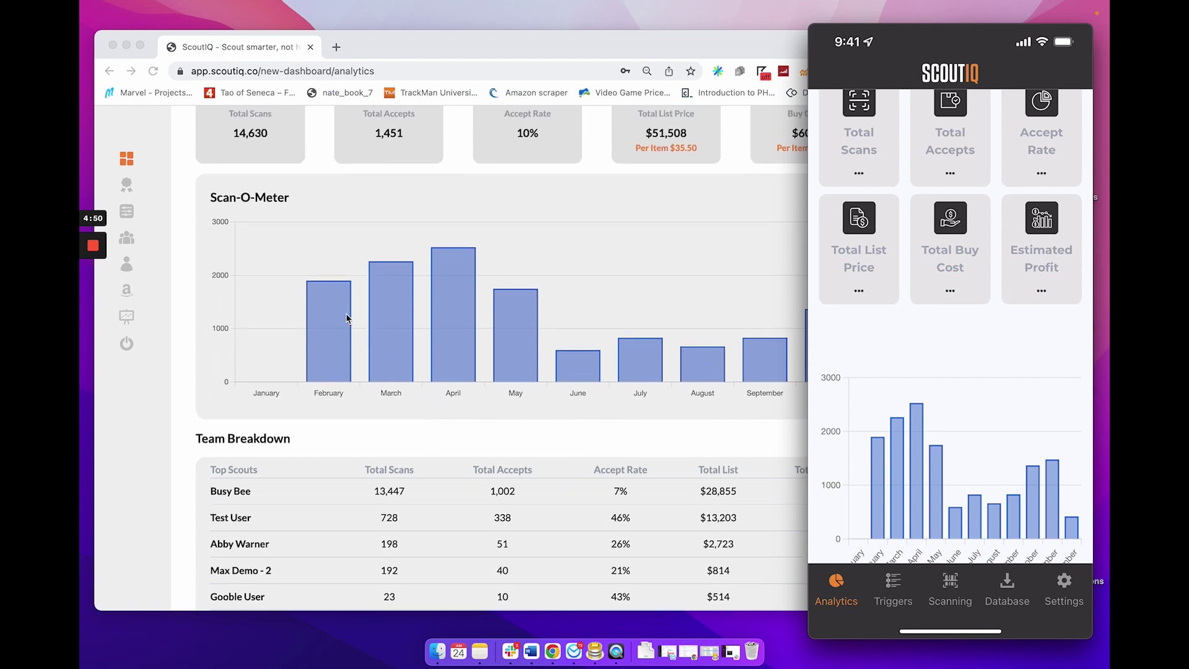
left_click(340, 177)
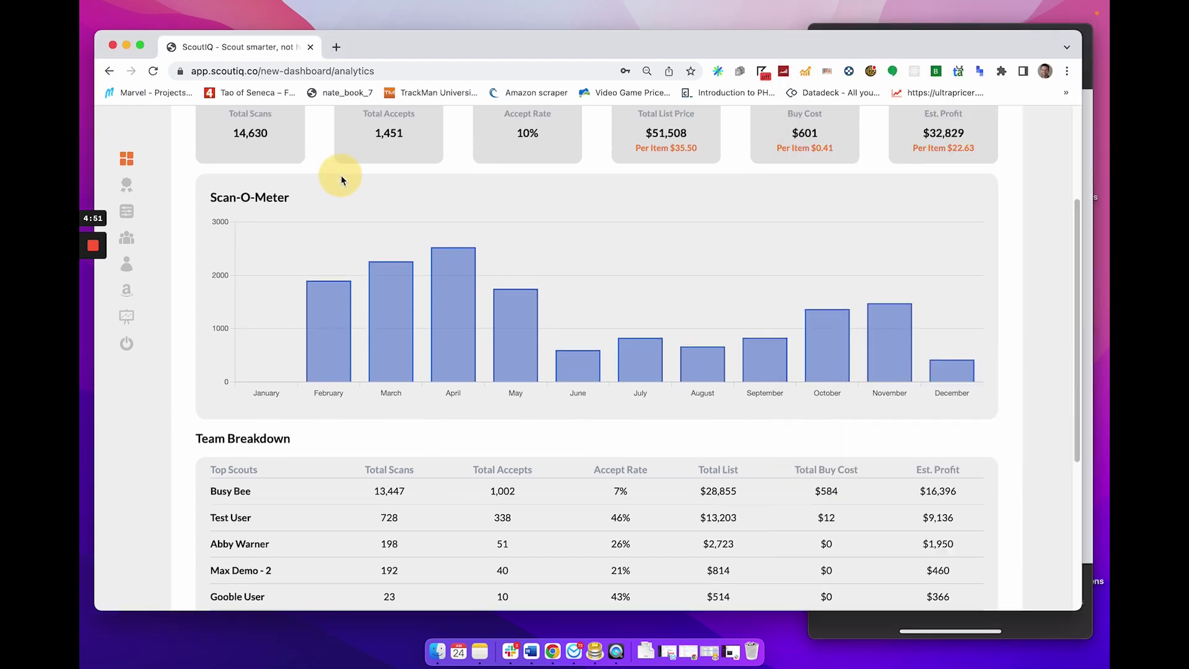
Browse the Achievements level tiers to Level 9 Paper (24,859 scans), then switch to the phone mirror.
left_click(183, 183)
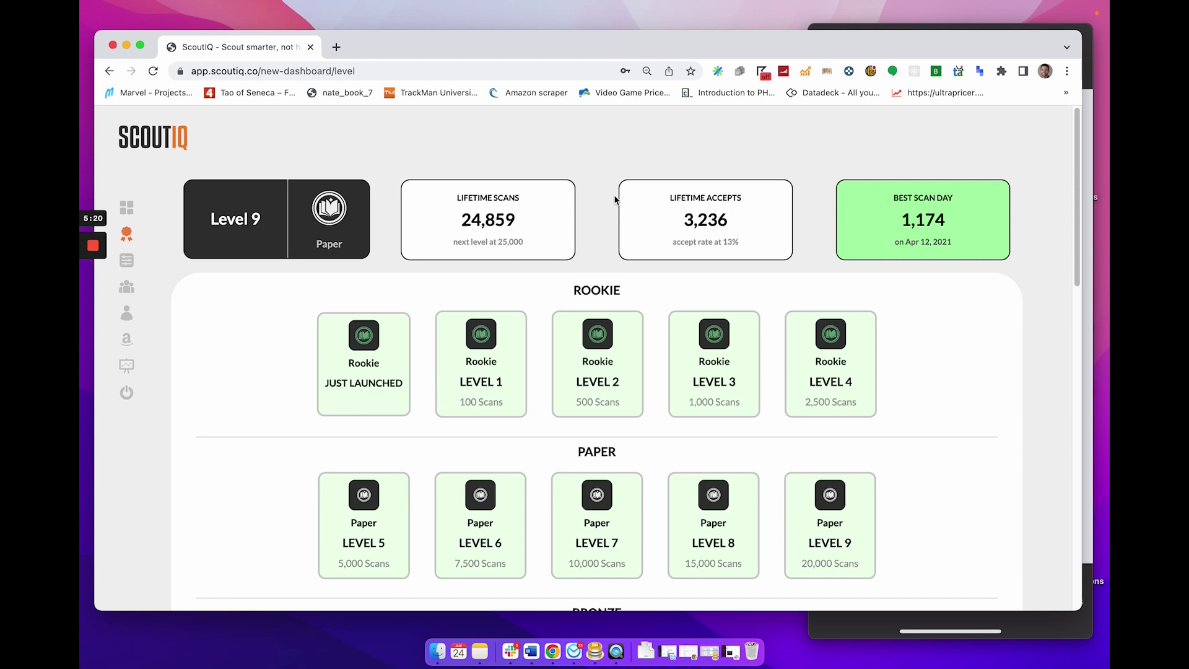
scroll(615, 199, "down", 1)
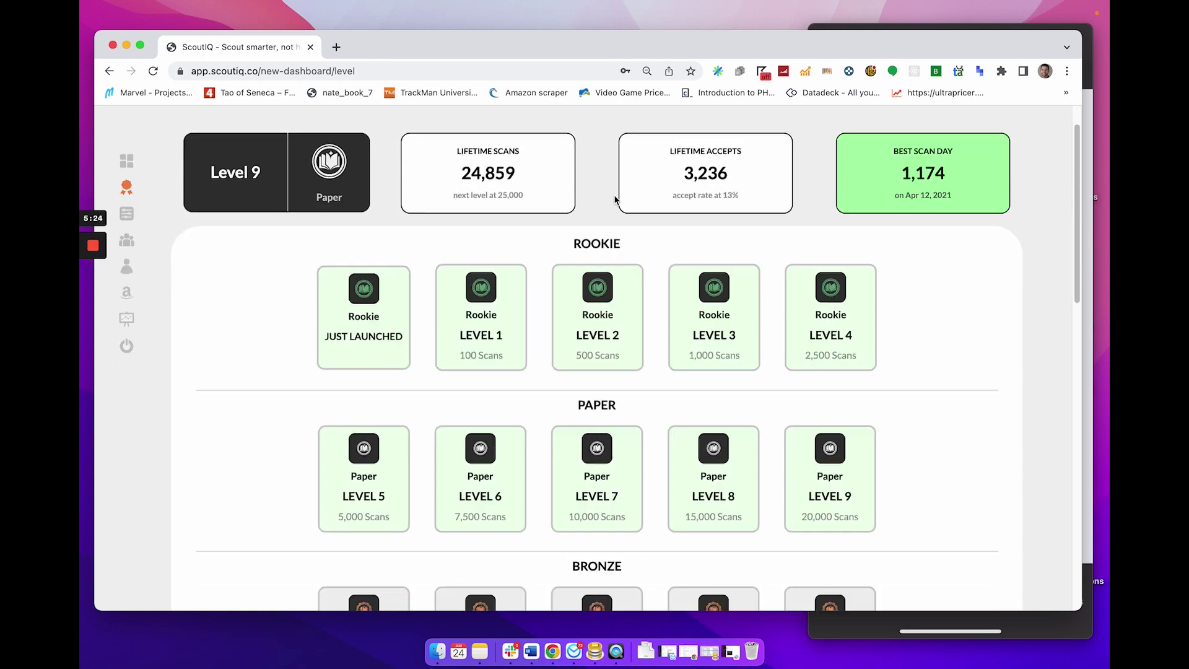
scroll(615, 198, "down", 5)
scroll(557, 154, "down", 3)
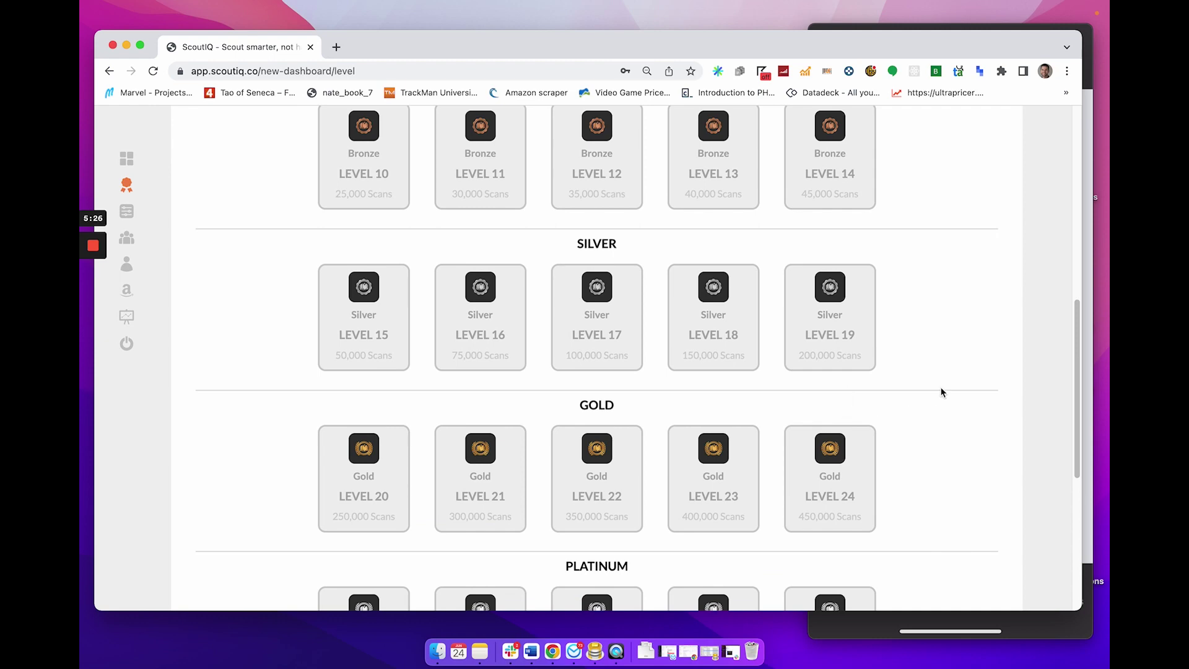
scroll(989, 383, "down", 2)
scroll(990, 382, "down", 5)
scroll(990, 382, "up", 3)
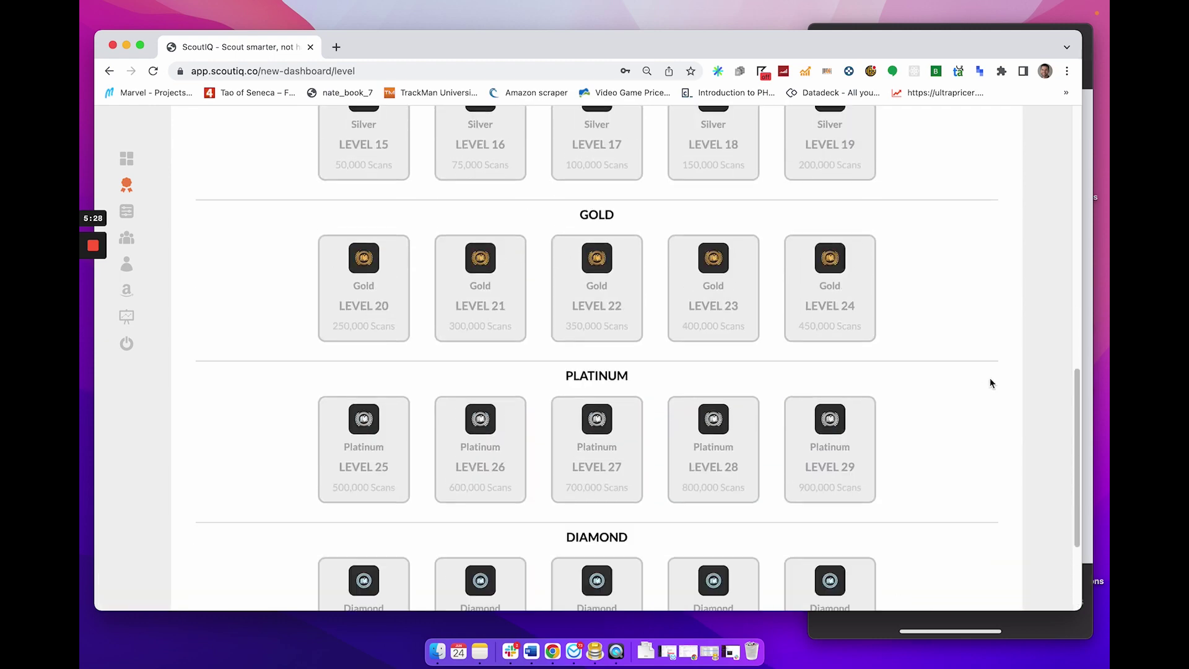
scroll(989, 383, "up", 10)
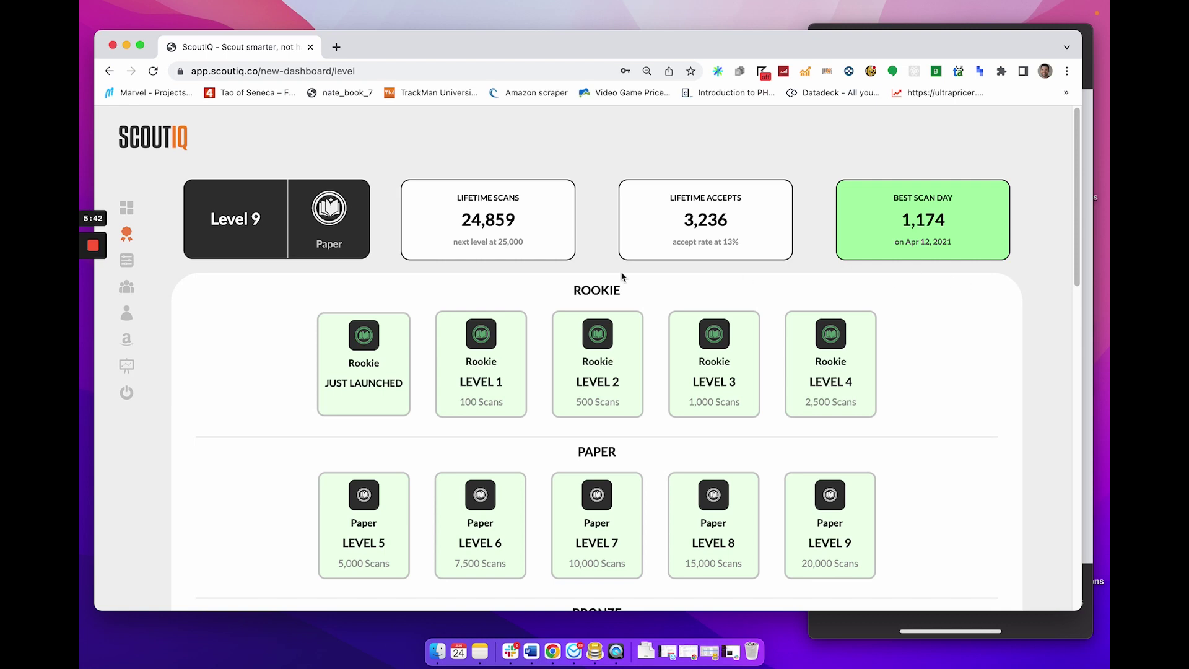
left_click(935, 637)
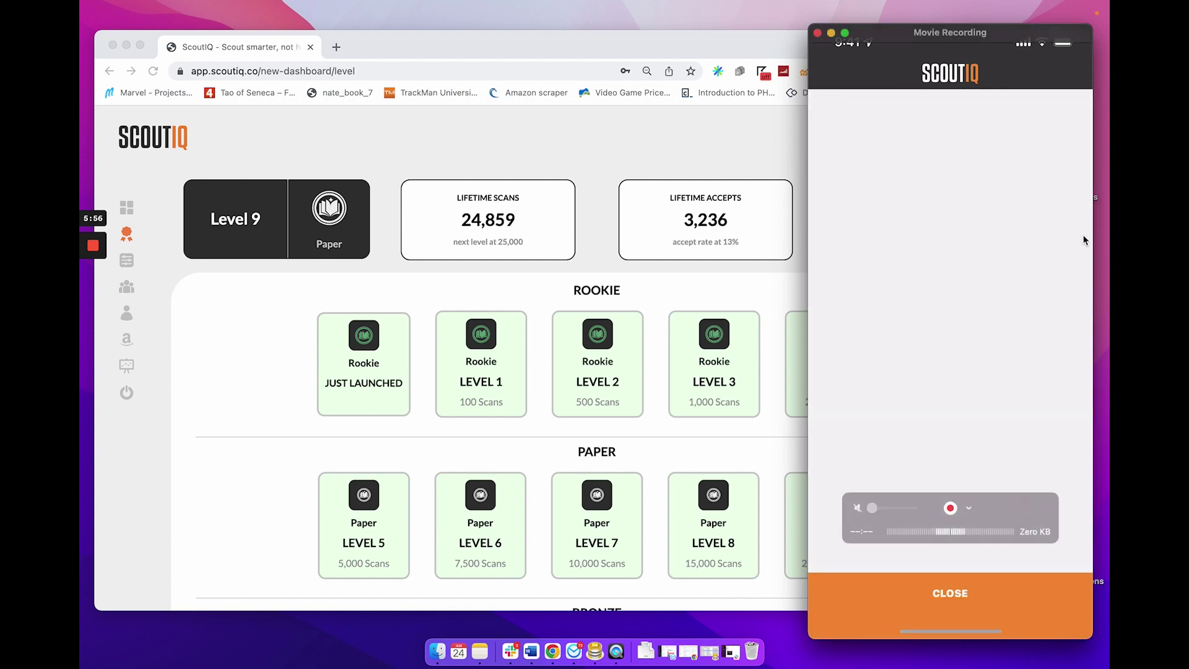
Bring the Chrome window with the ScoutIQ levels dashboard back over the phone mirror.
left_click(592, 152)
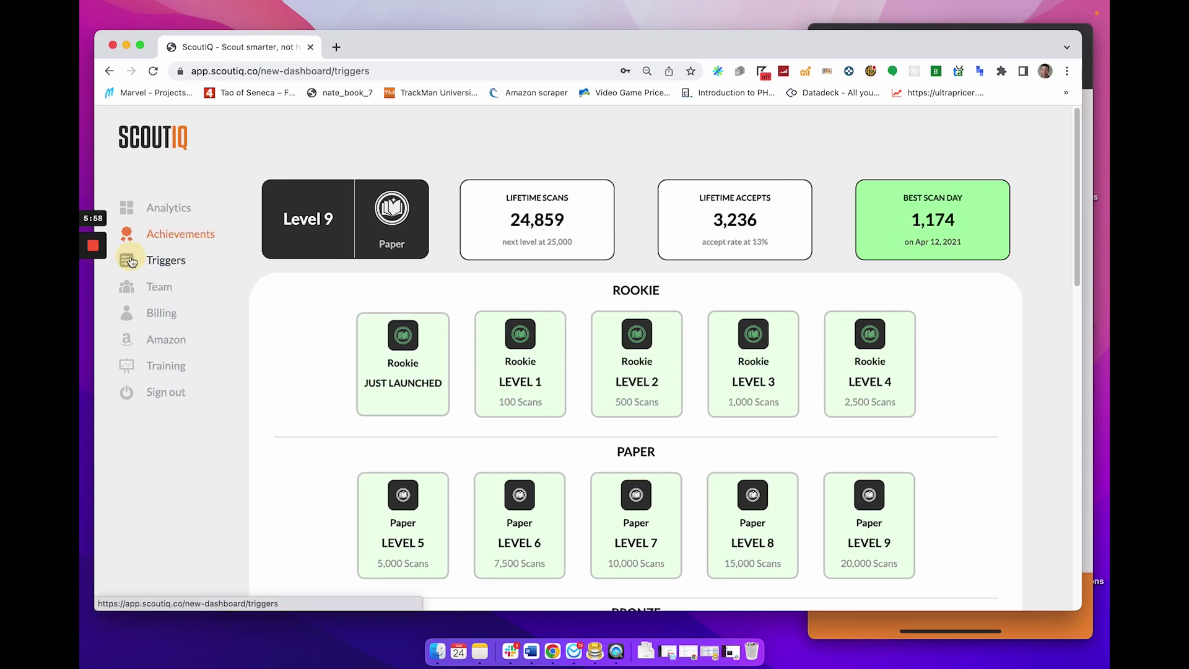
Create trigger set Test999 on the Triggers page, prefilled from ScoutIQ Default Triggers.
left_click(130, 260)
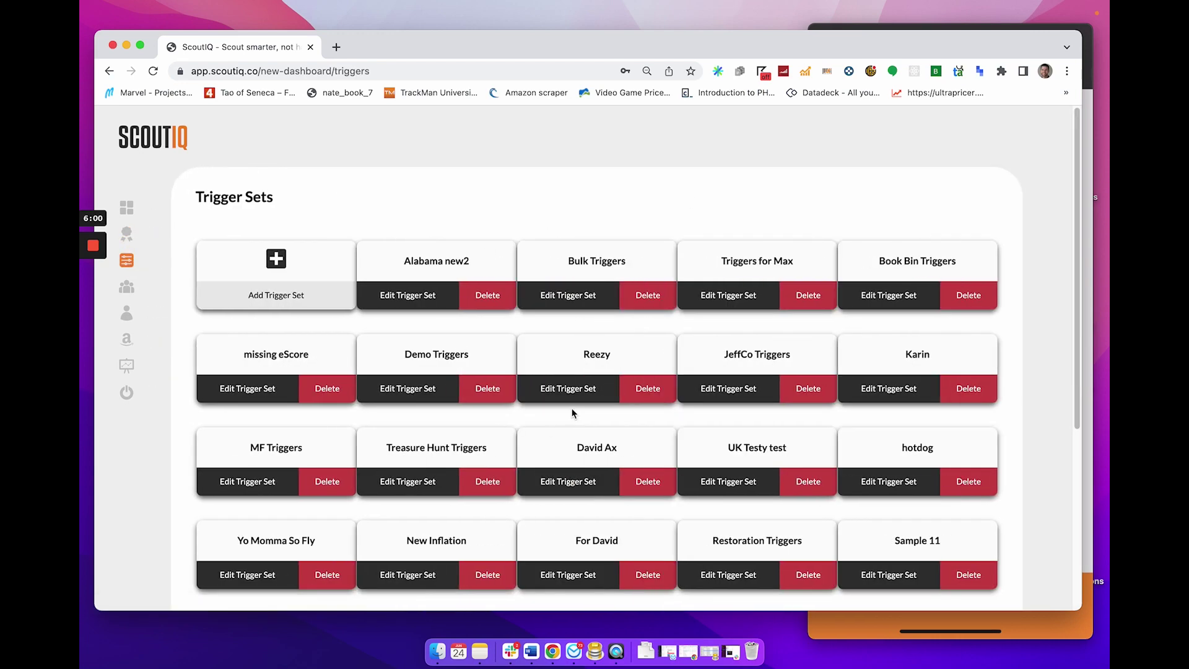
scroll(570, 407, "down", 5)
scroll(574, 481, "up", 5)
left_click(304, 296)
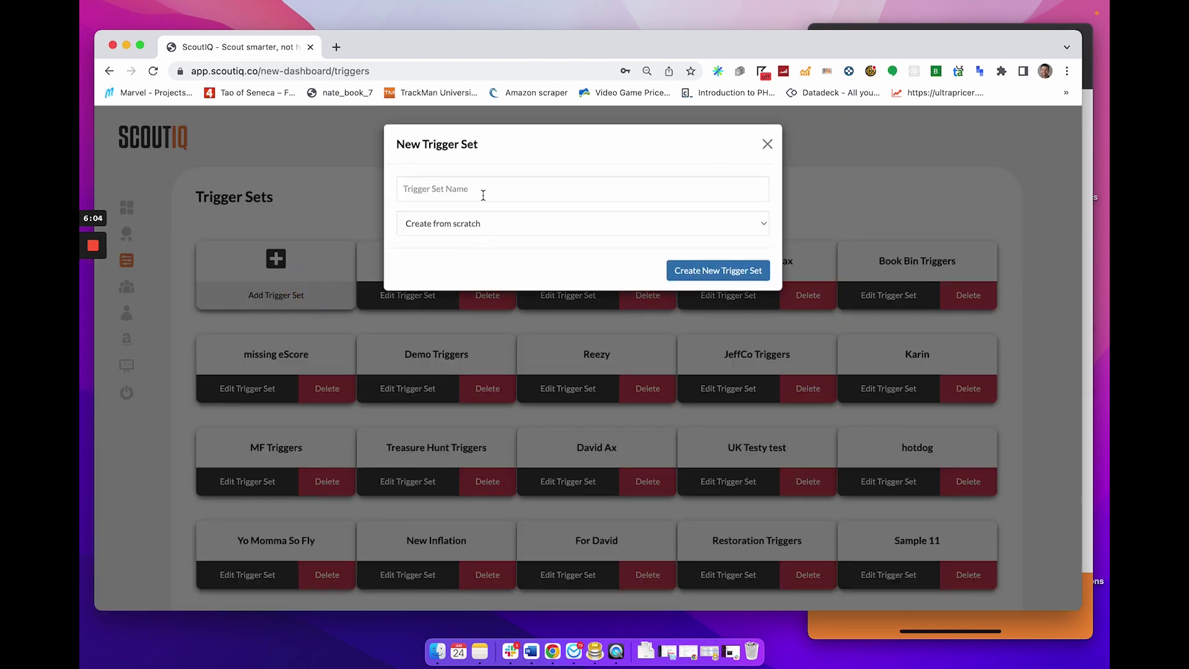
left_click(483, 195)
type("Test999")
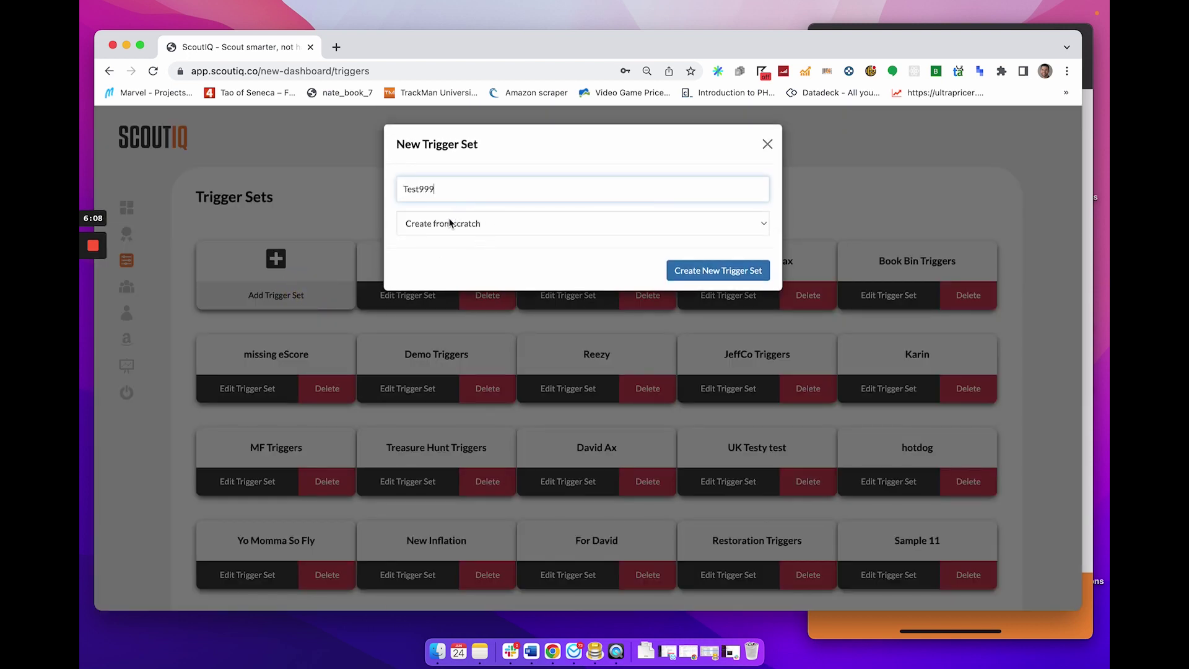
left_click(450, 223)
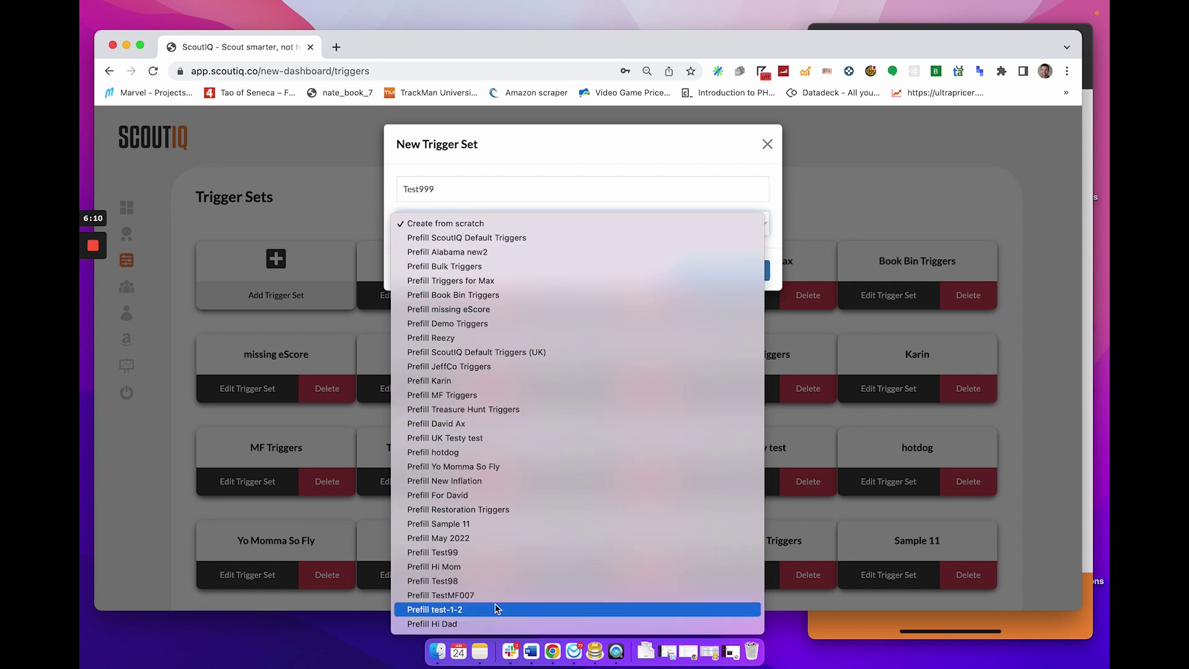
left_click(494, 238)
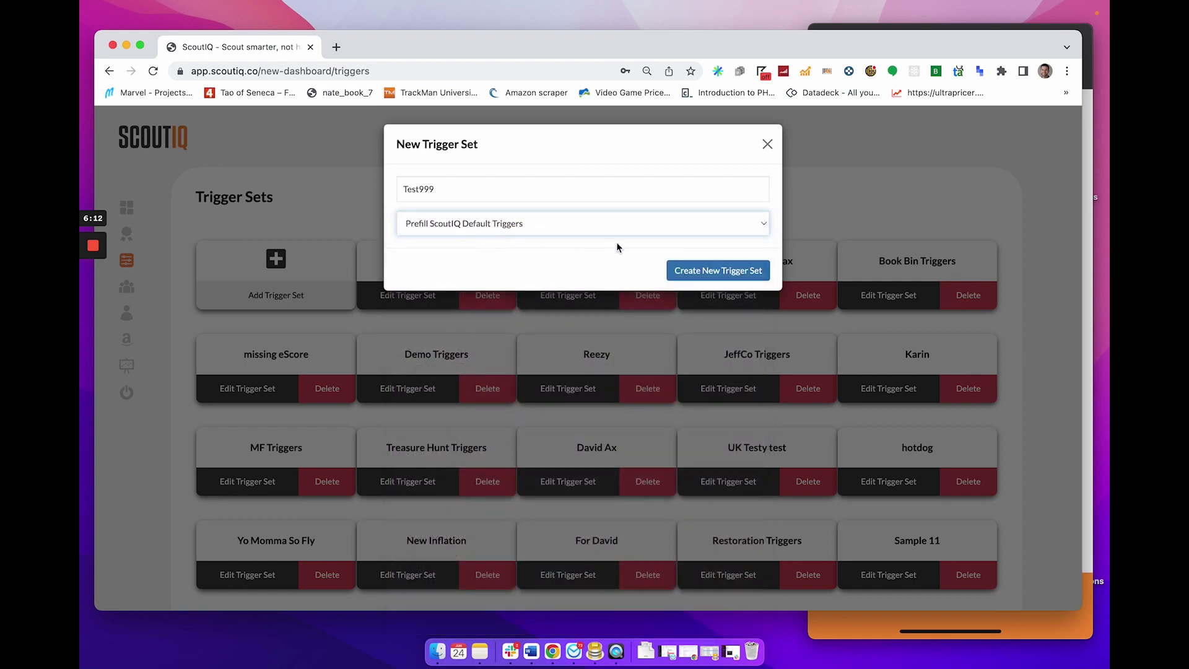
left_click(711, 270)
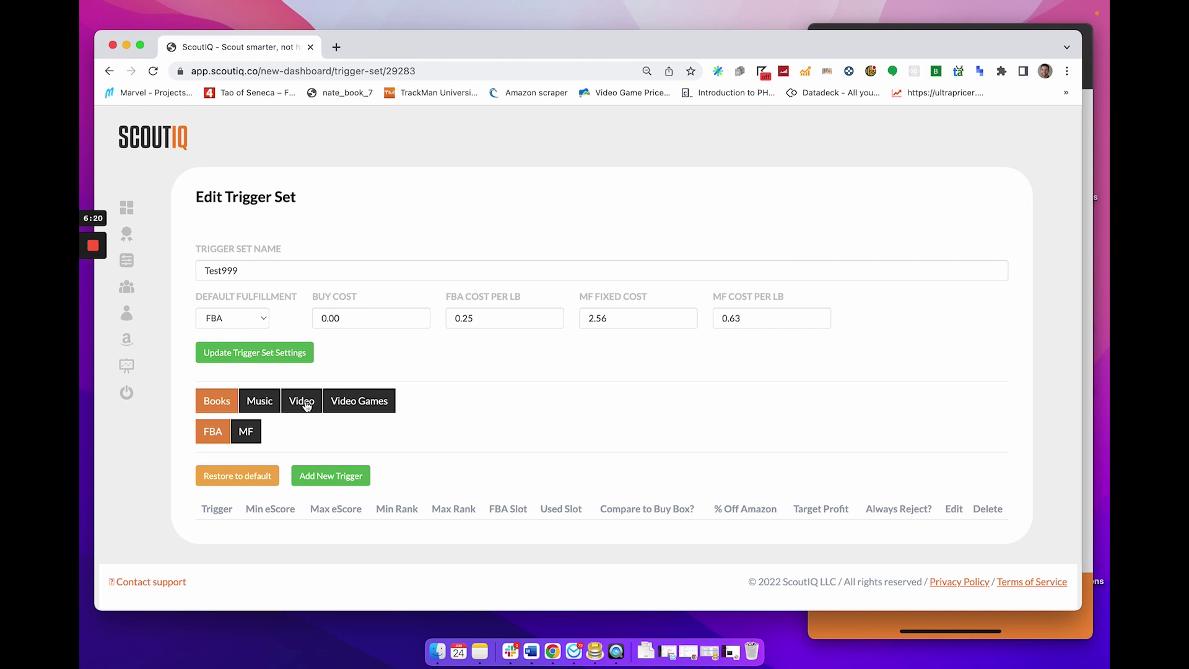
Browse the Books MF/FBA, Music and Video Games triggers, ending back on Books.
left_click(245, 432)
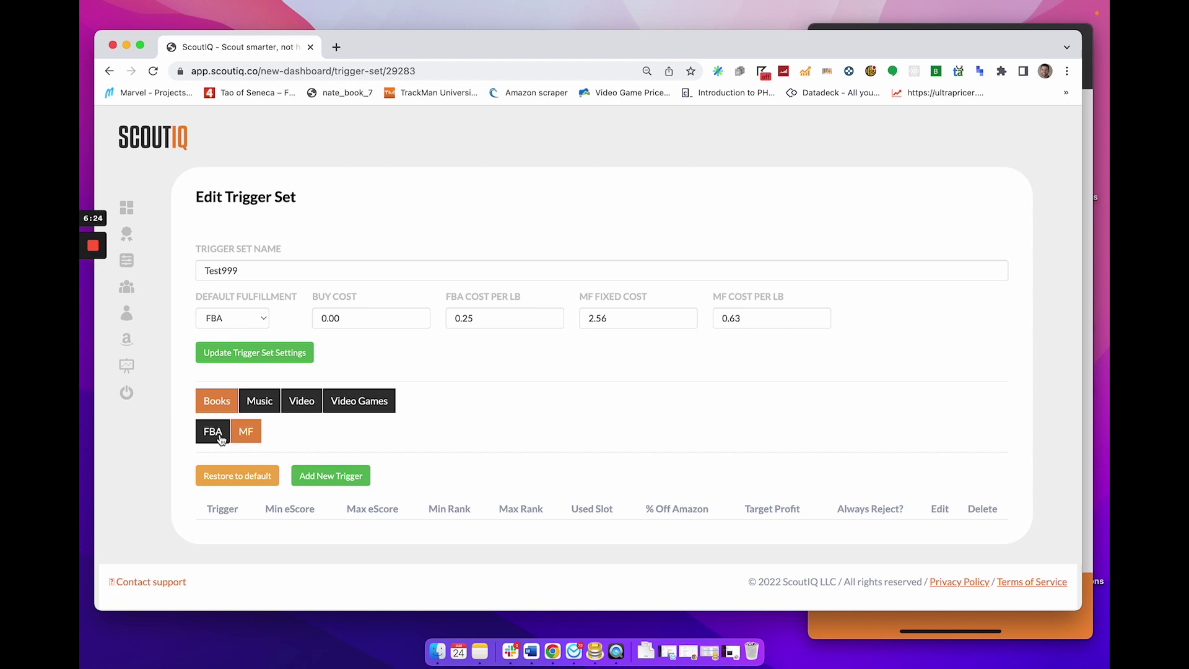
left_click(218, 435)
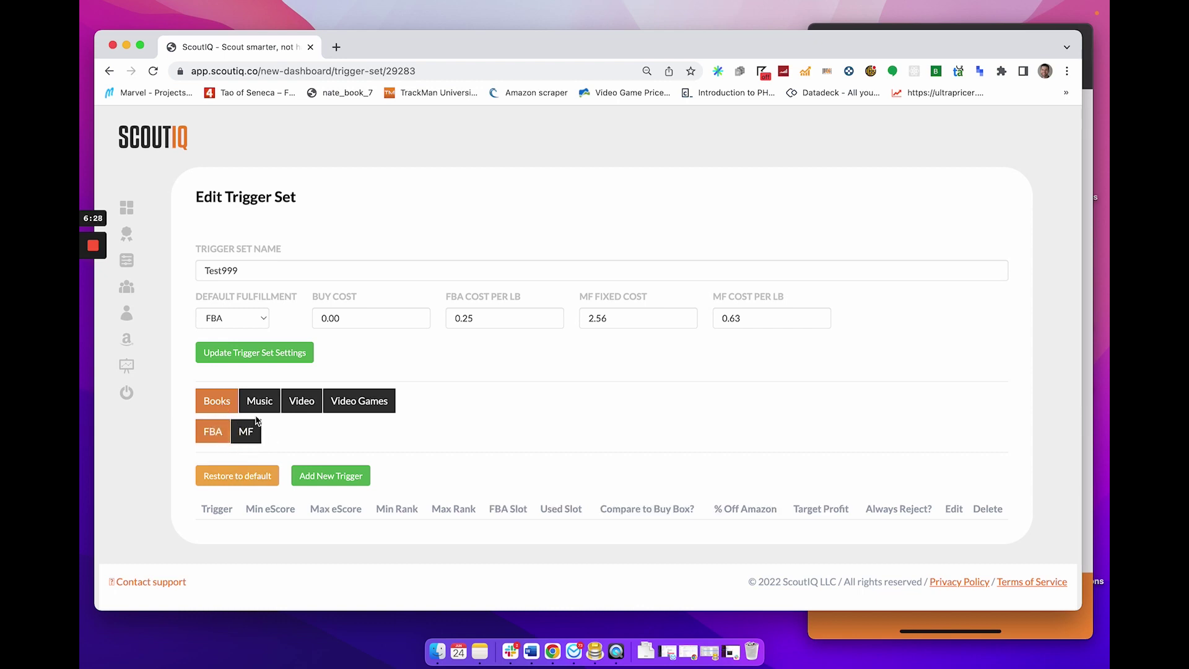
left_click(259, 401)
left_click(359, 402)
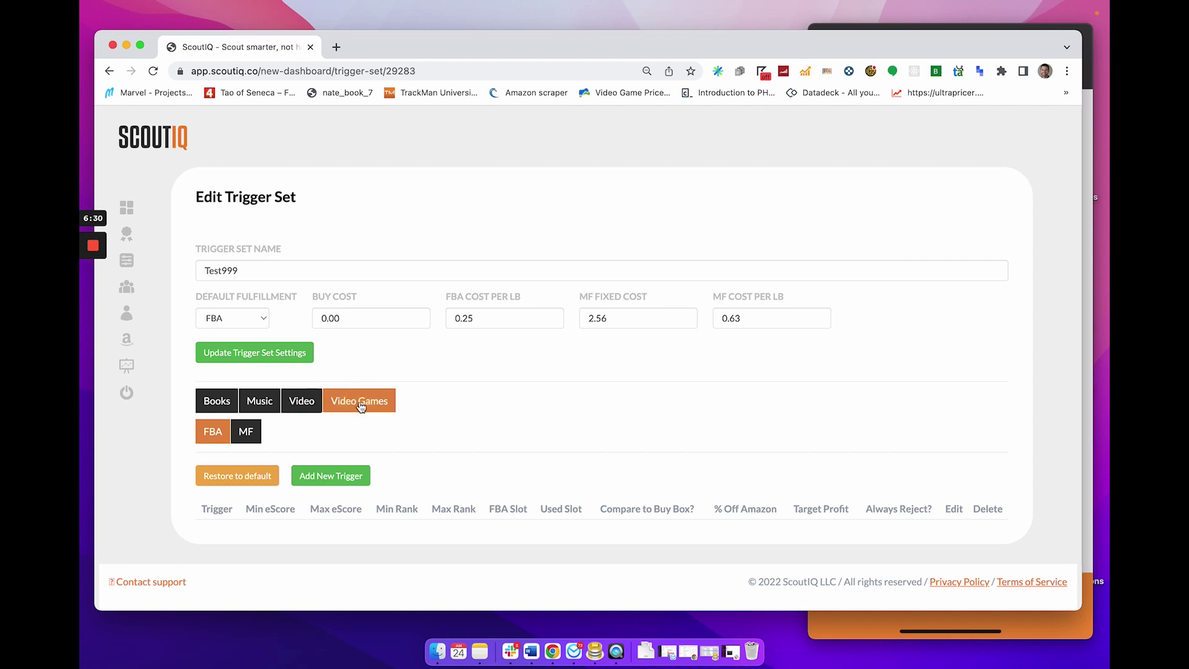
left_click(227, 407)
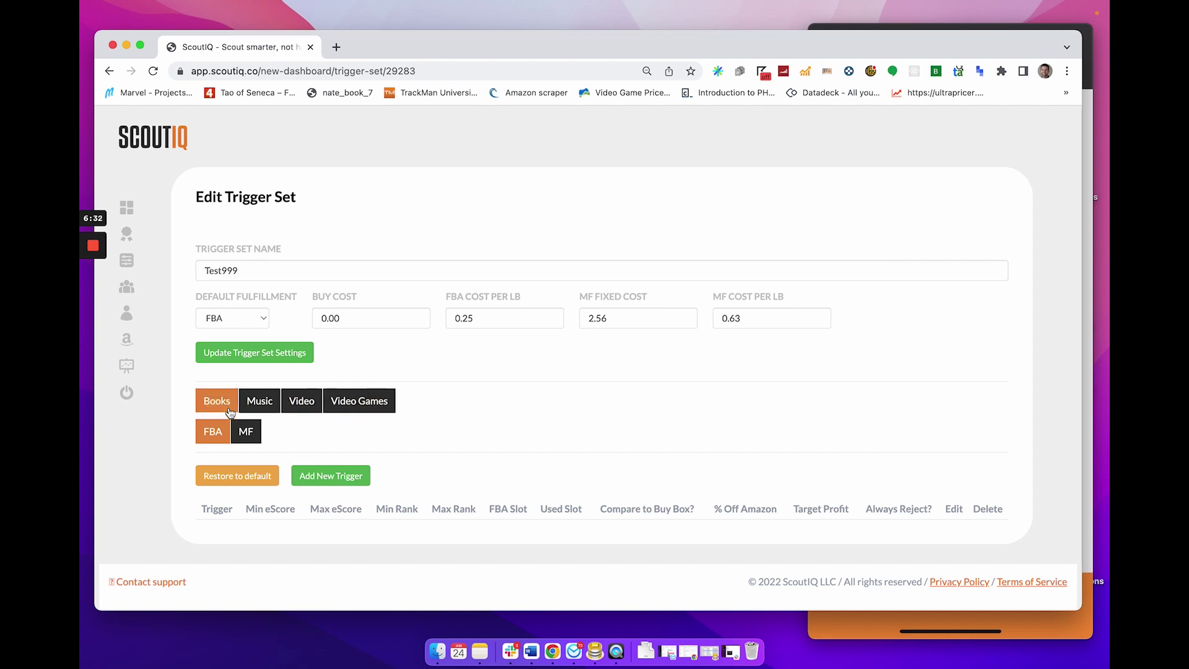
Restore the Books FBA triggers to default and review the nine triggers.
left_click(213, 476)
left_click(492, 421)
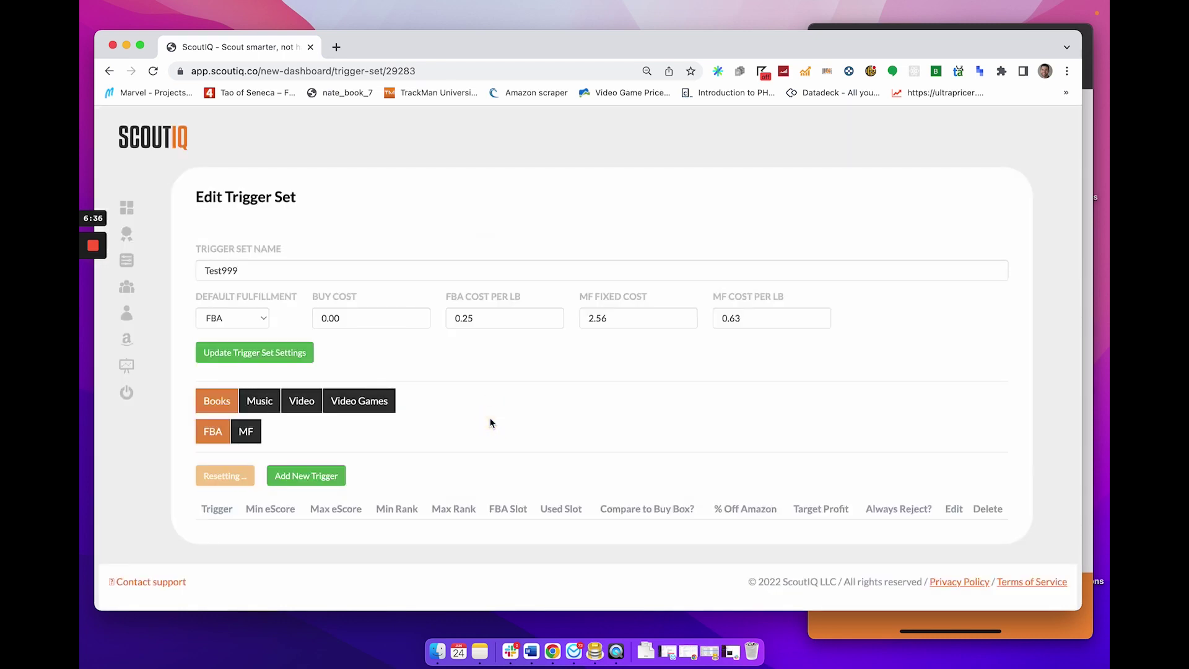
scroll(492, 418, "down", 5)
scroll(347, 362, "down", 5)
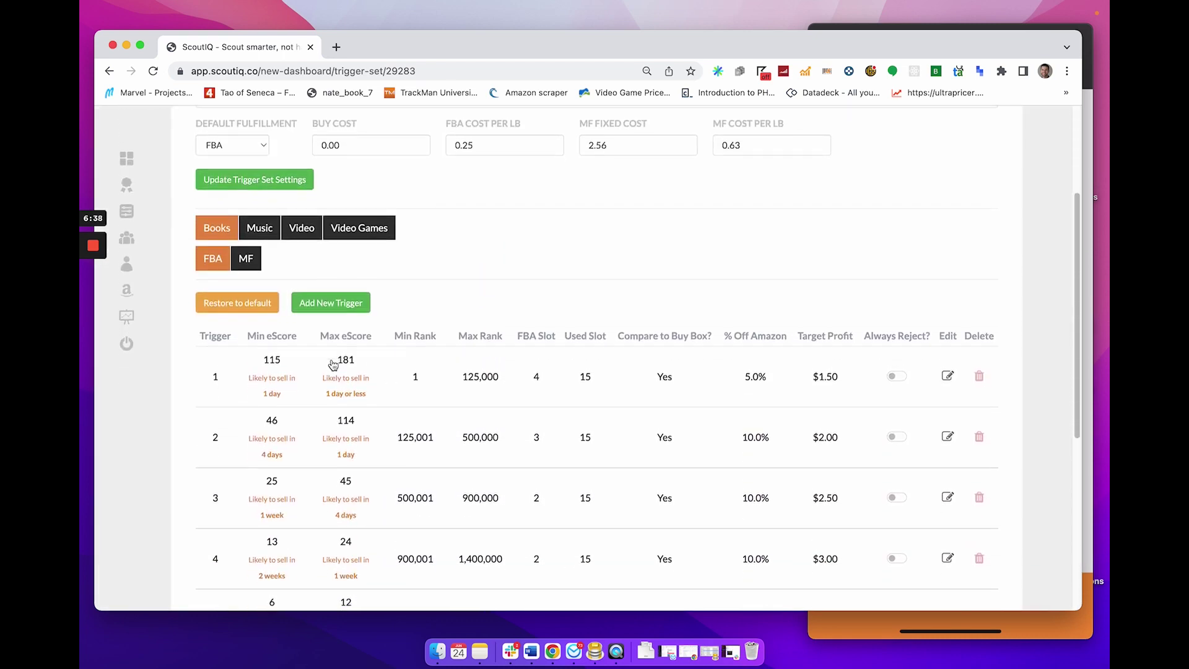
scroll(595, 365, "down", 2)
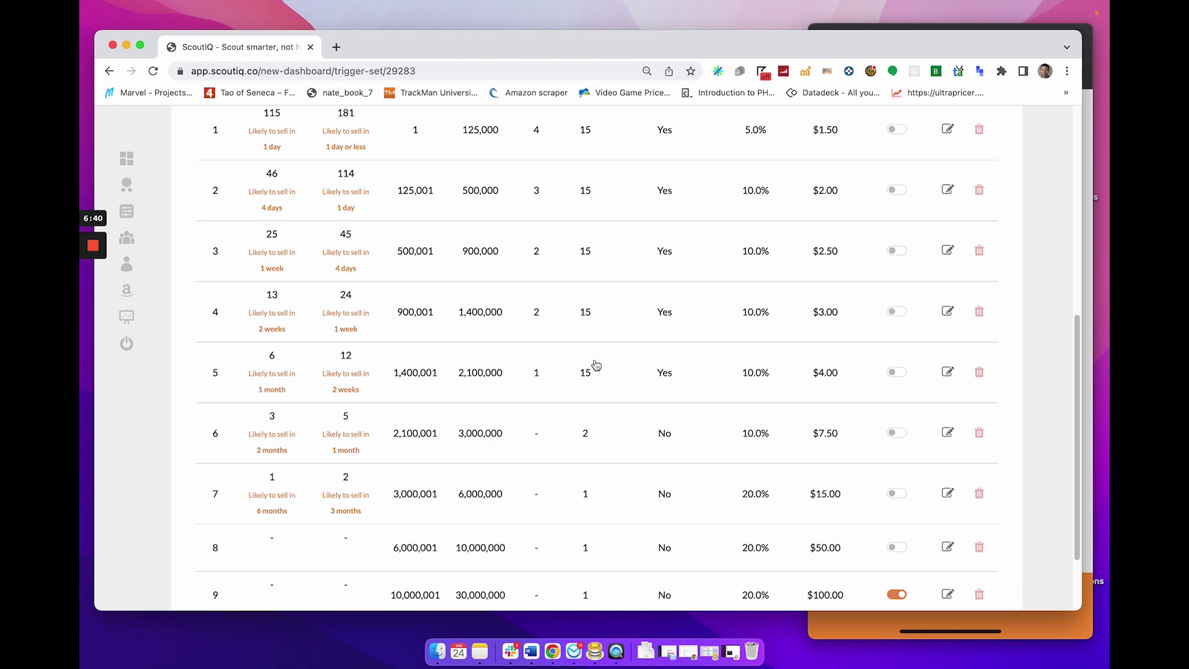
scroll(596, 365, "up", 5)
scroll(596, 365, "up", 1)
Set trigger 1's Min eScore to 115 and update the trigger.
left_click(948, 350)
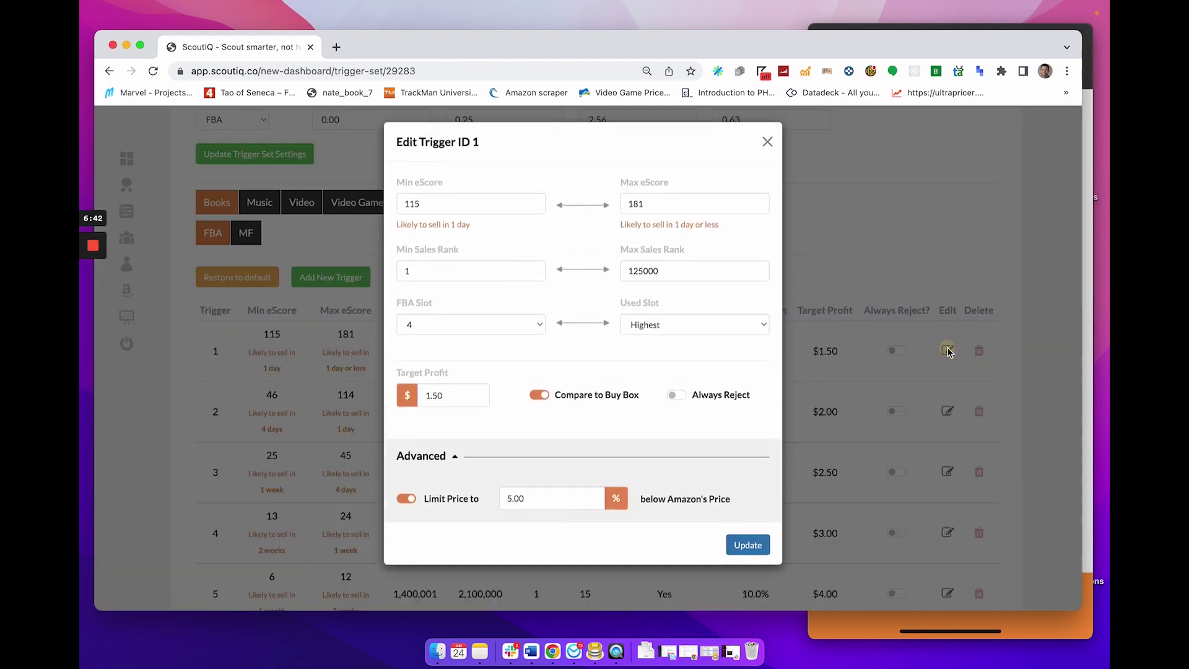
left_click(492, 210)
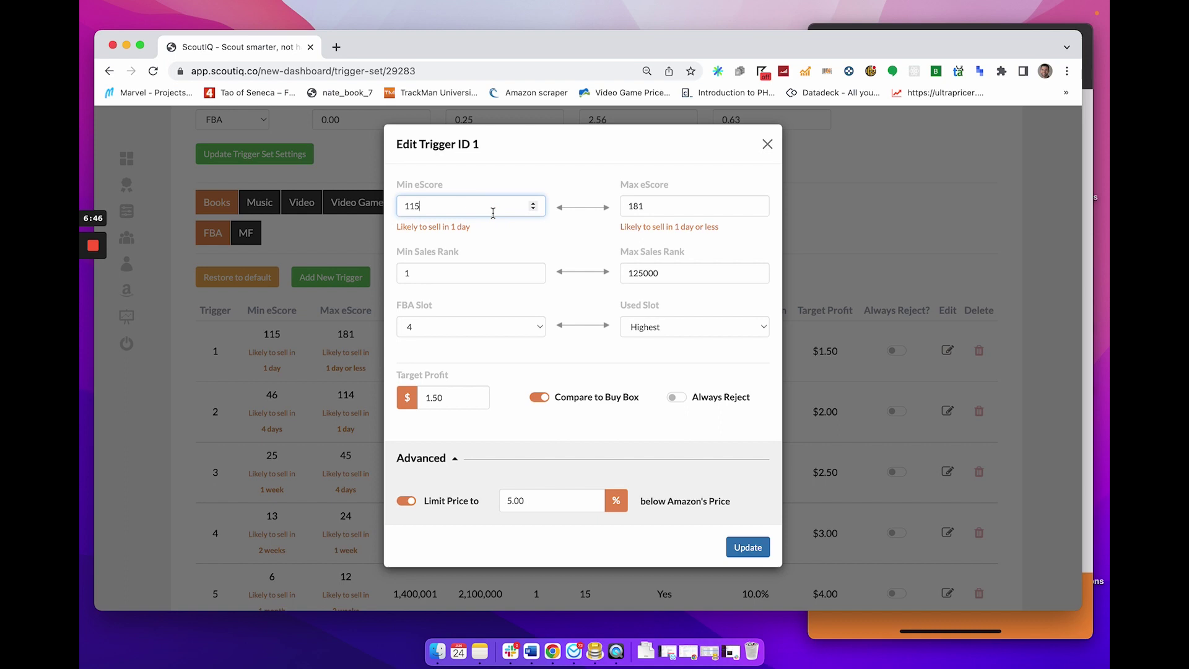
key("BackSpace")
key("BackSpace")
key("BackSpace")
type("20")
key("BackSpace")
key("BackSpace")
type("30")
type("3")
key("BackSpace")
key("BackSpace")
key("BackSpace")
type("0")
key("BackSpace")
type("24")
key("BackSpace")
key("BackSpace")
type("50")
key("BackSpace")
key("BackSpace")
type("115")
left_click(560, 350)
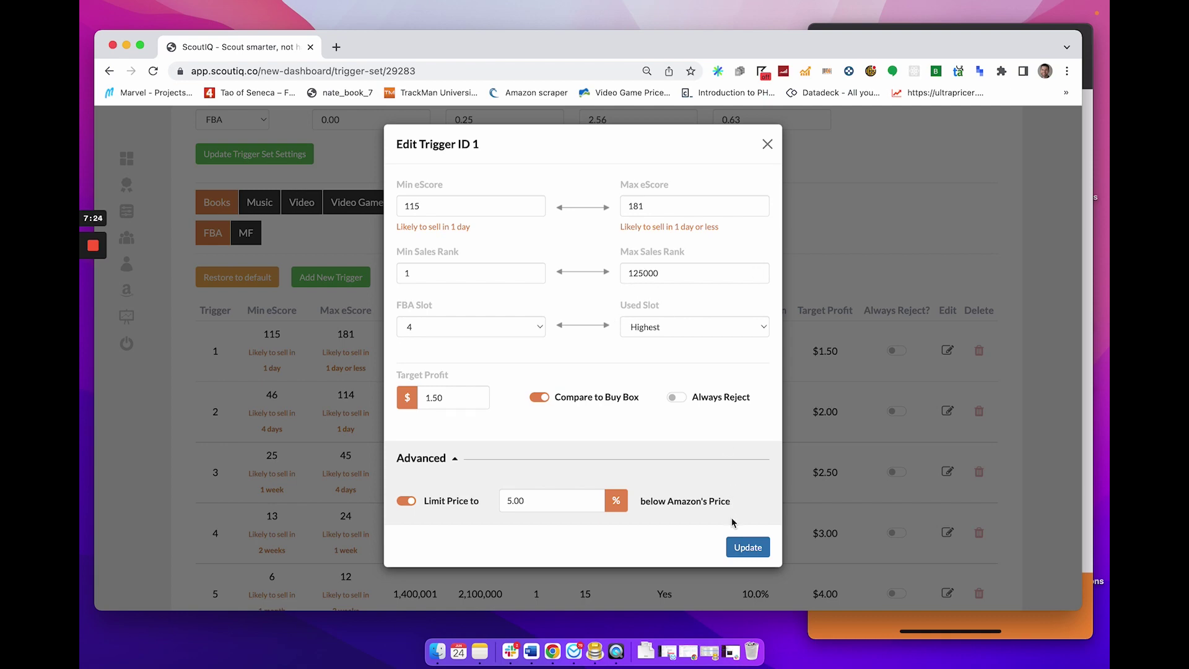
left_click(746, 547)
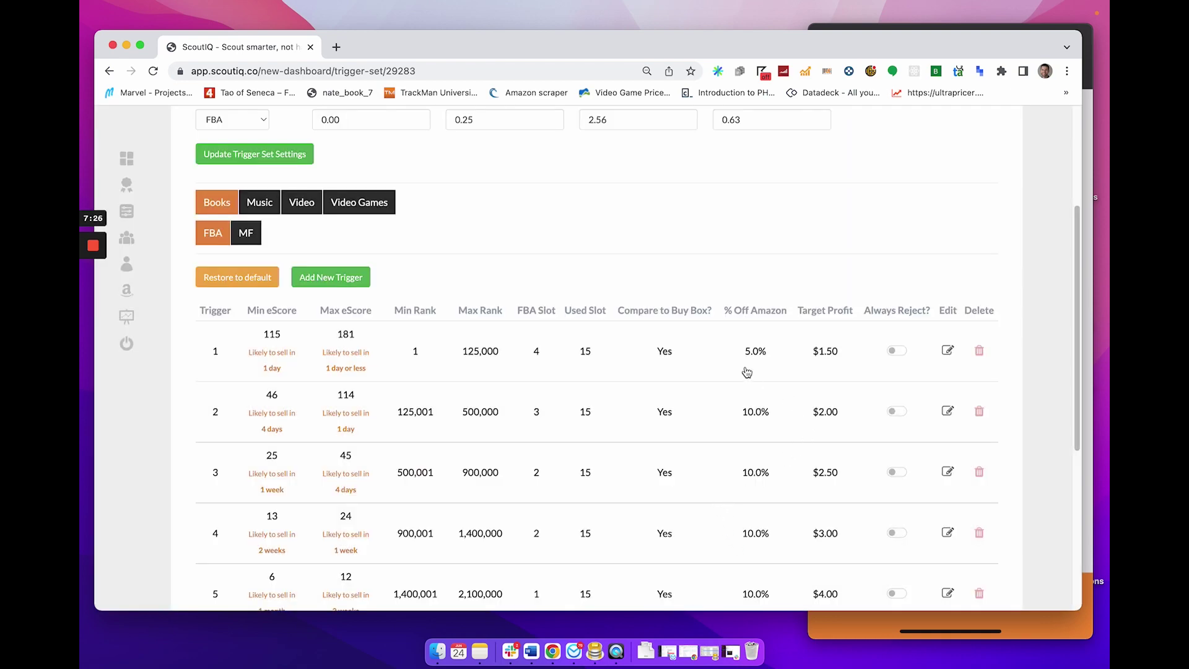
Restore the Music MF triggers to default.
left_click(273, 211)
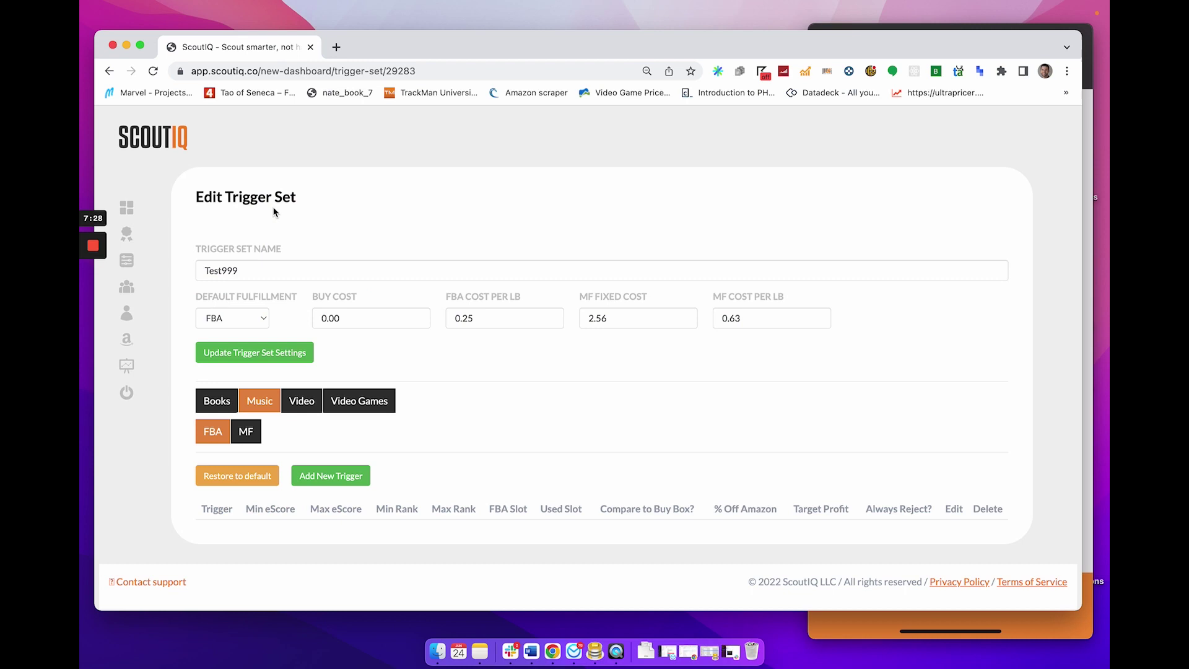
left_click(249, 437)
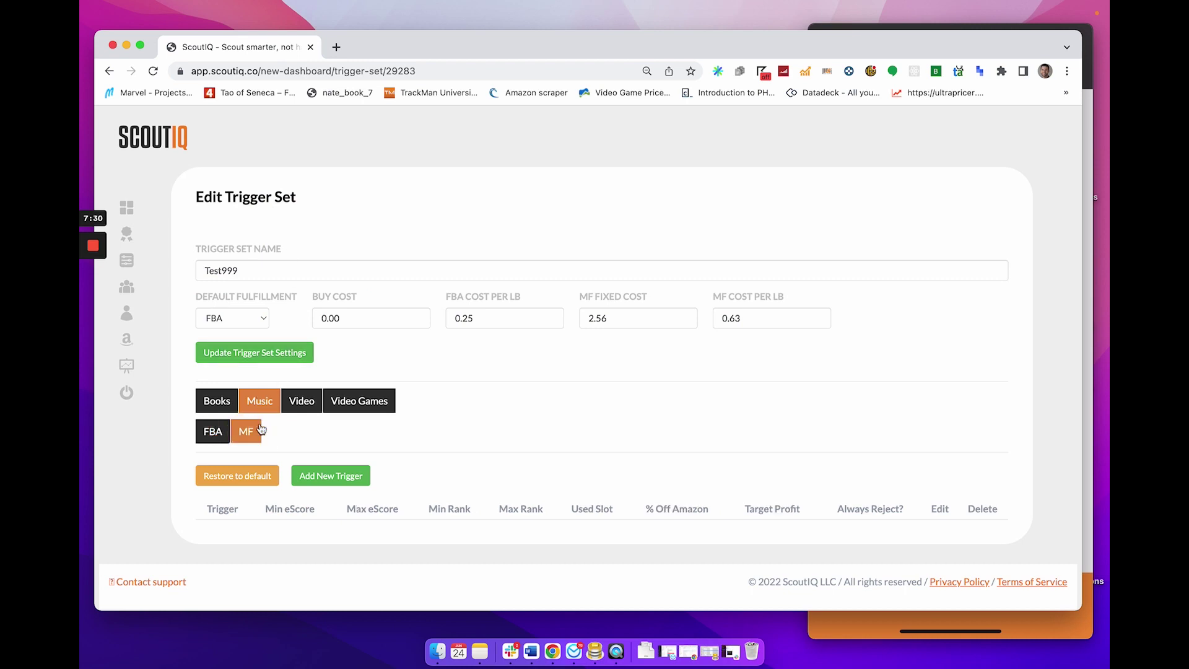
left_click(237, 475)
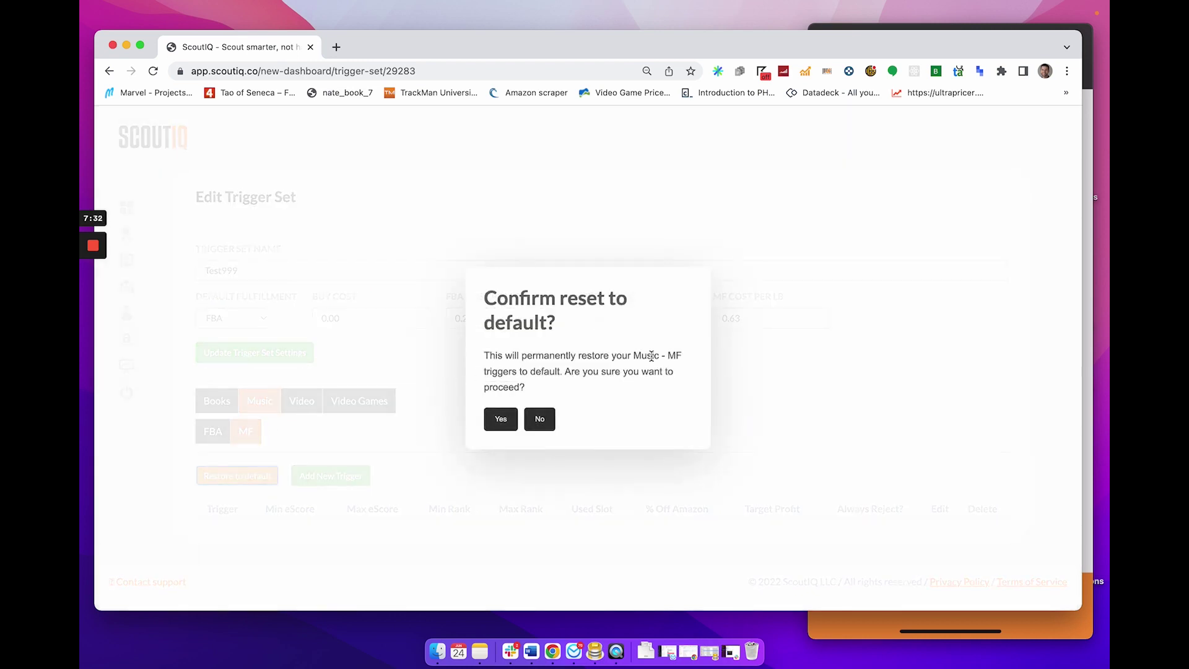
left_click(507, 418)
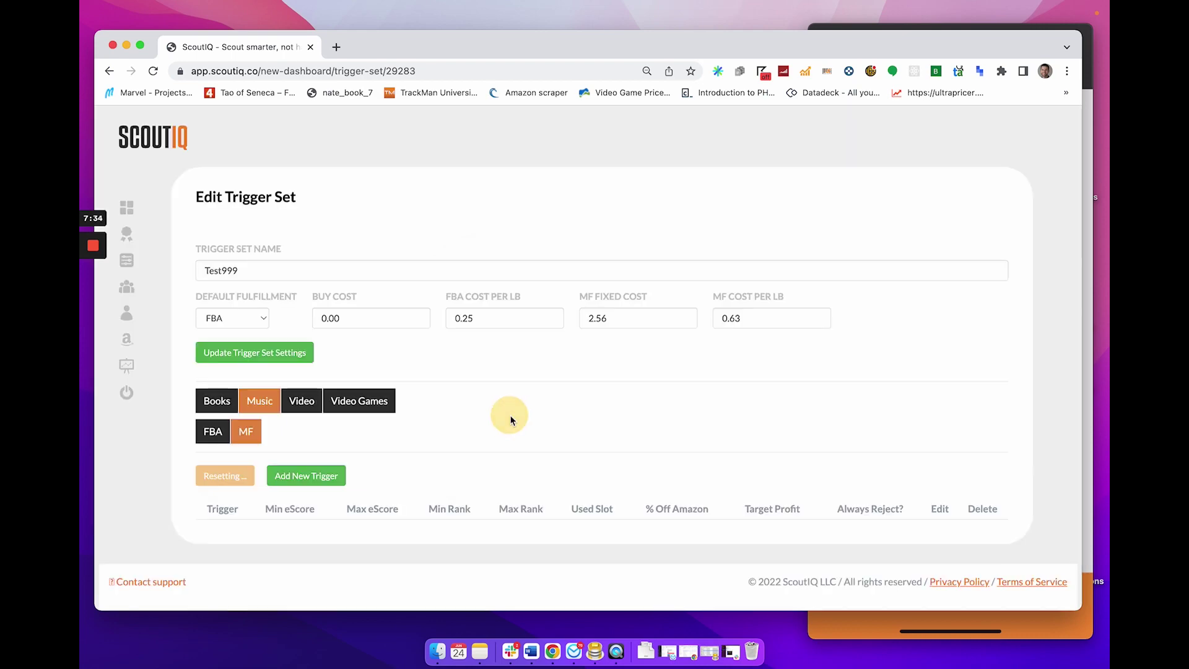
Turn on Always Reject for trigger 6, then bring the mirrored phone app forward.
scroll(577, 384, "down", 3)
scroll(579, 385, "down", 2)
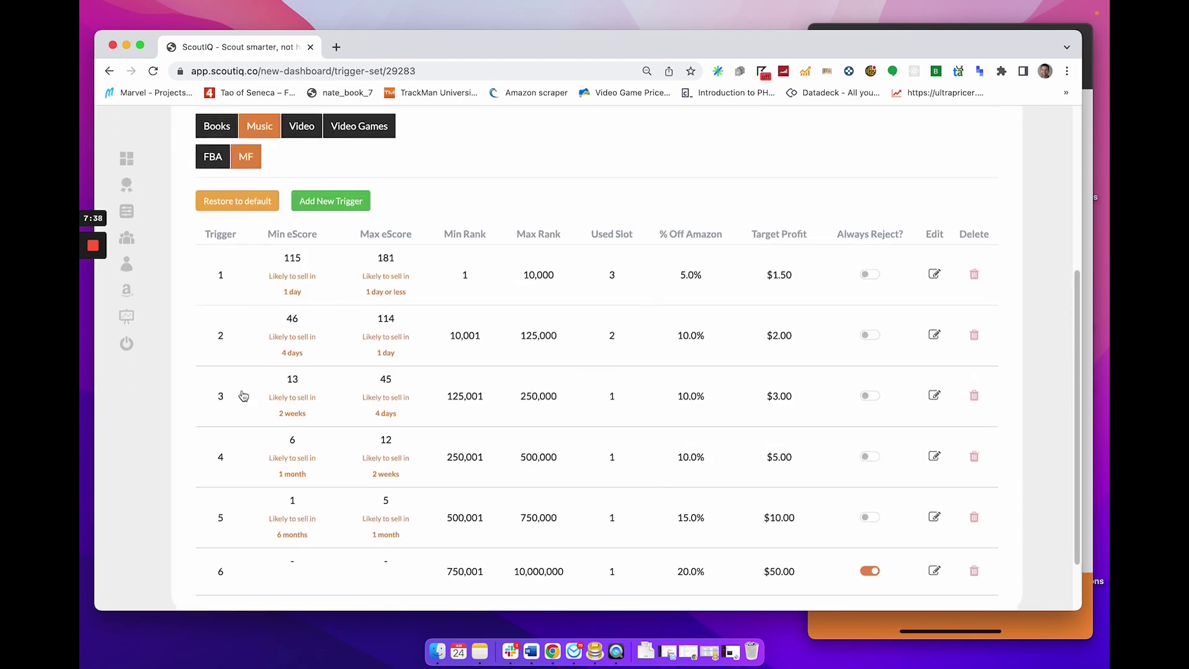
scroll(229, 396, "down", 2)
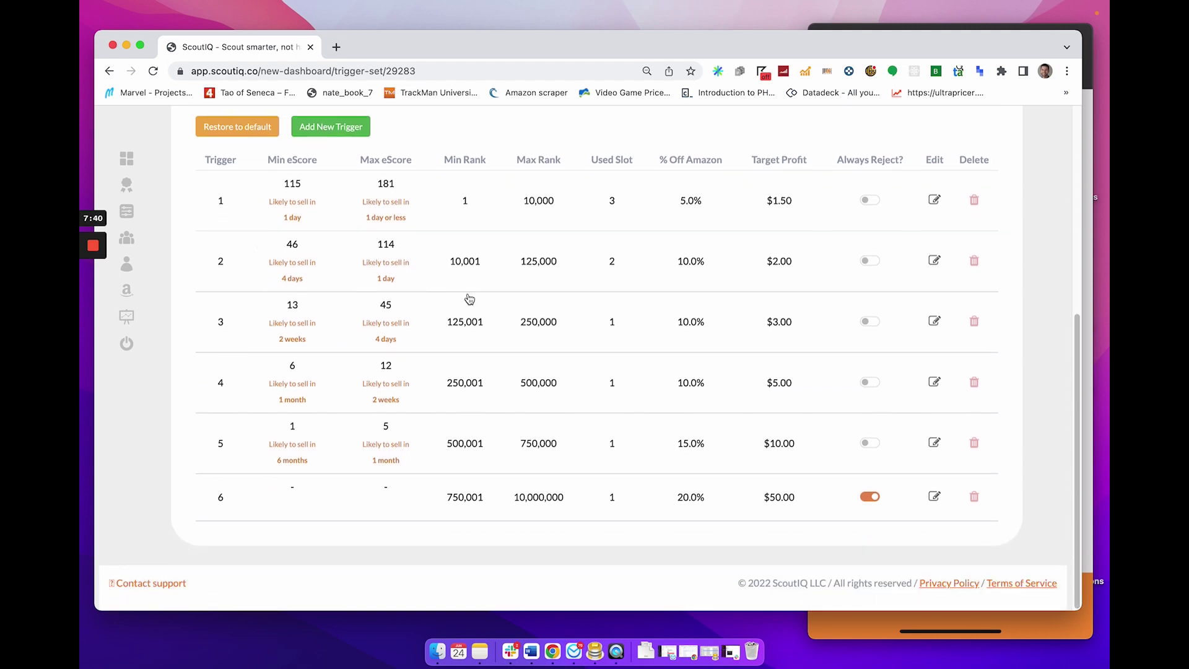
scroll(563, 342, "up", 3)
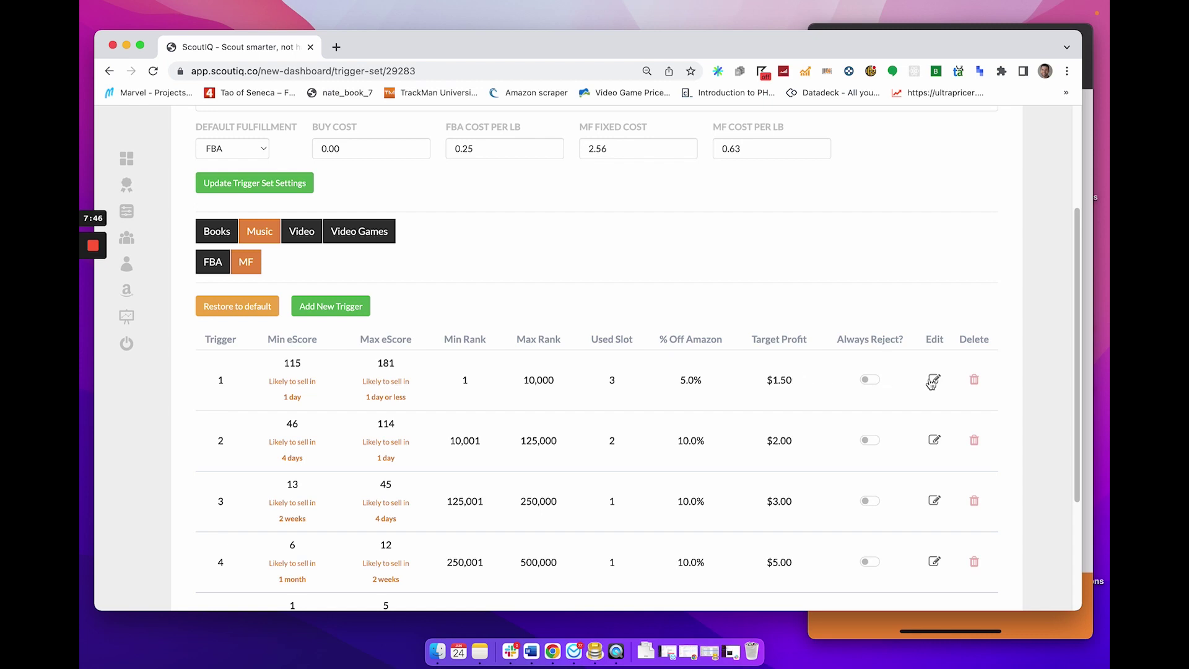
scroll(891, 458, "down", 5)
left_click(879, 511)
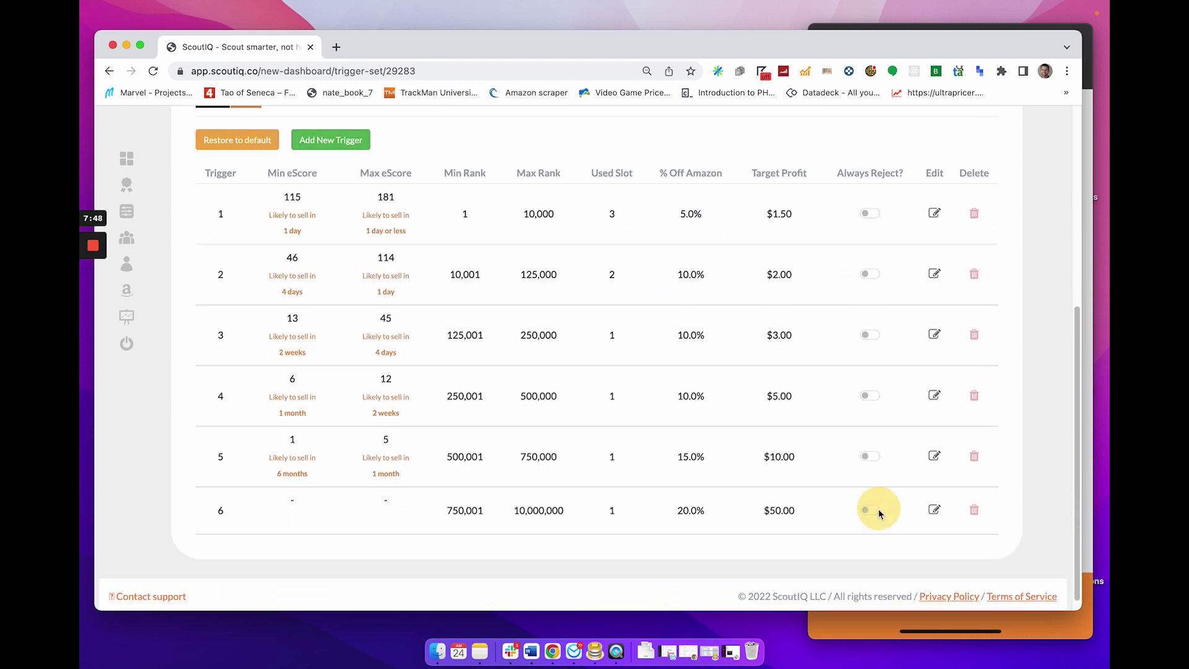
scroll(737, 364, "up", 10)
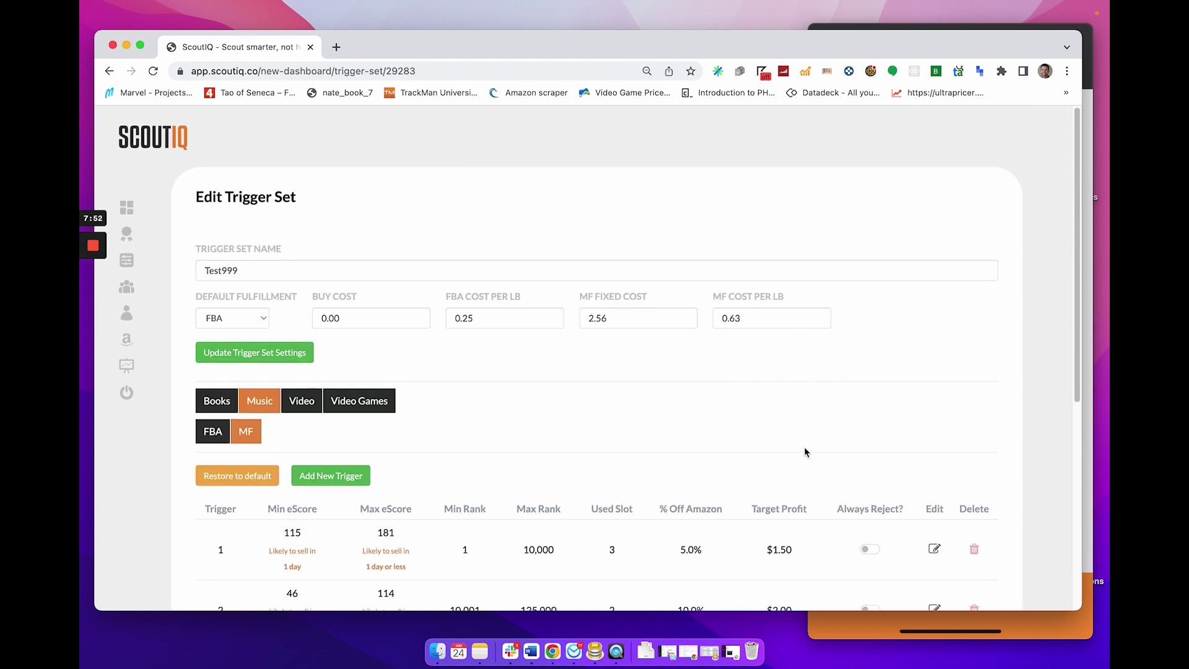
left_click(1043, 628)
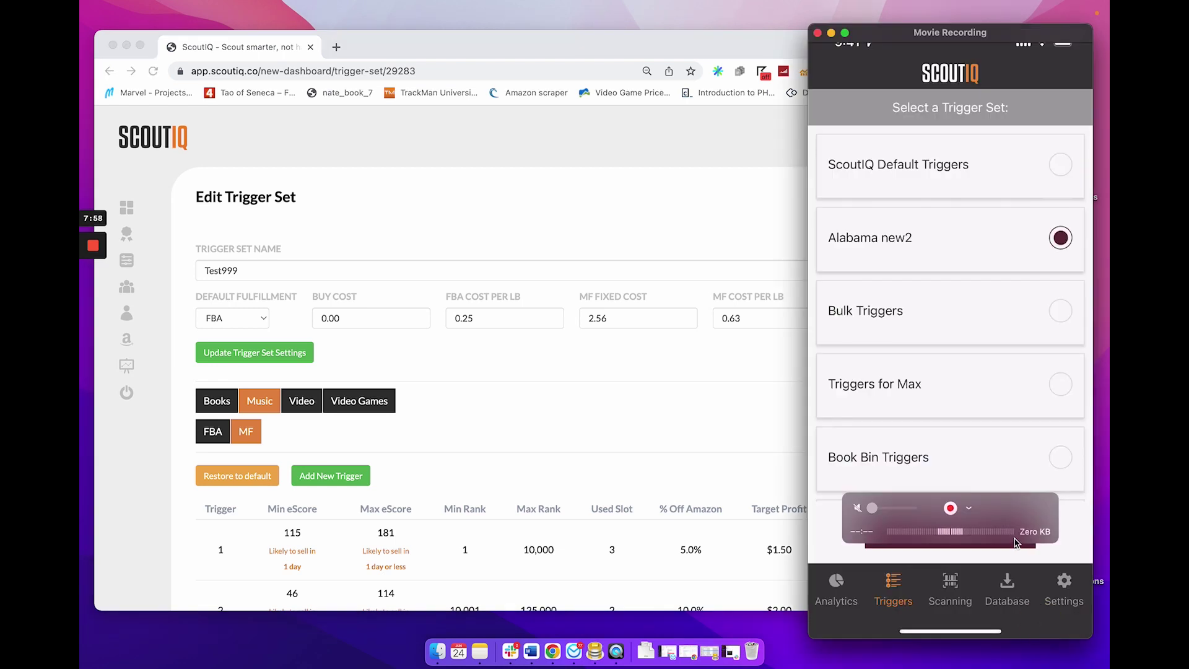
Open the Alabama new2 trigger set for editing from the Triggers list.
left_click(314, 180)
mouse_move(126, 232)
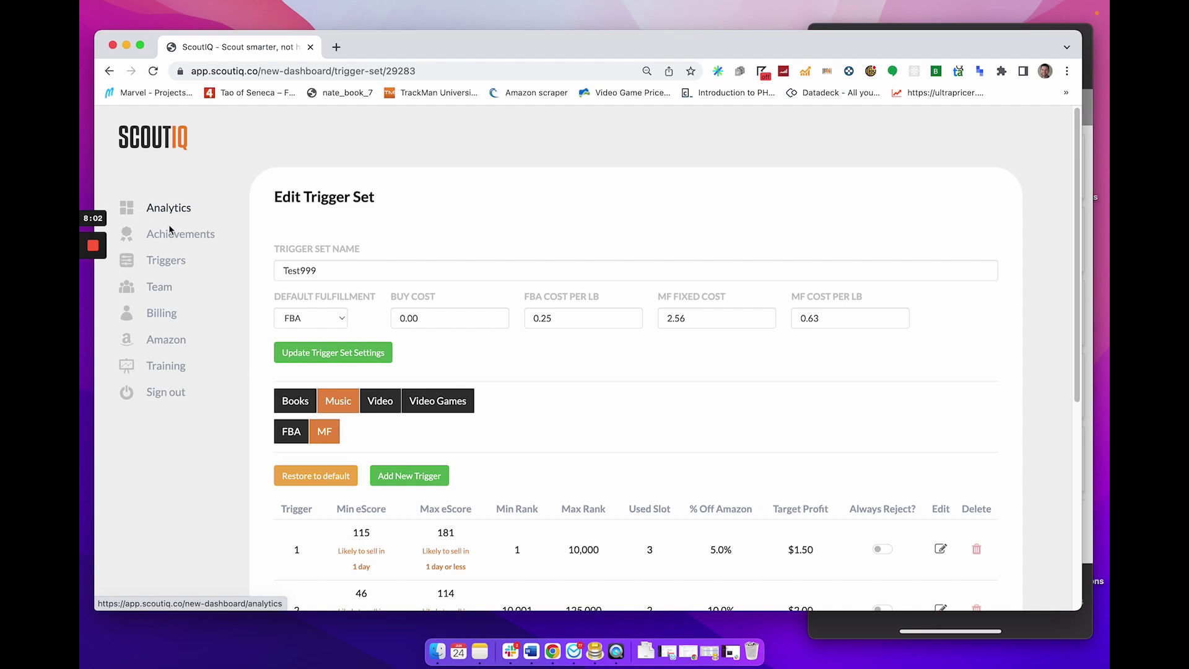
left_click(171, 260)
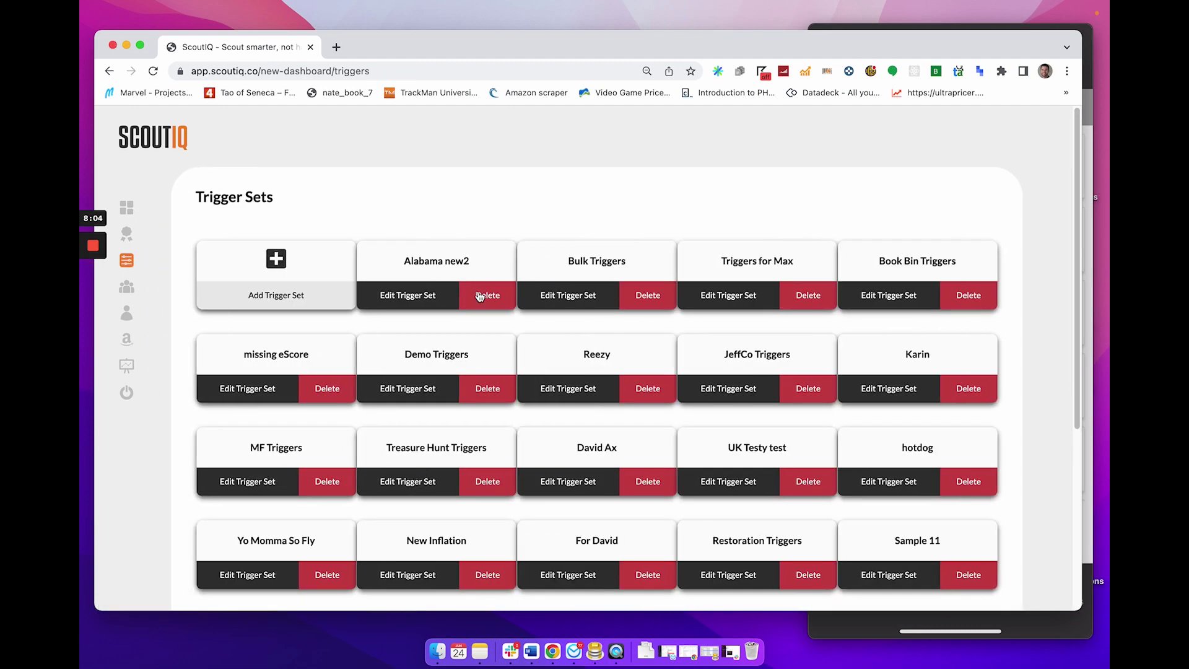
left_click(441, 295)
left_click(1068, 611)
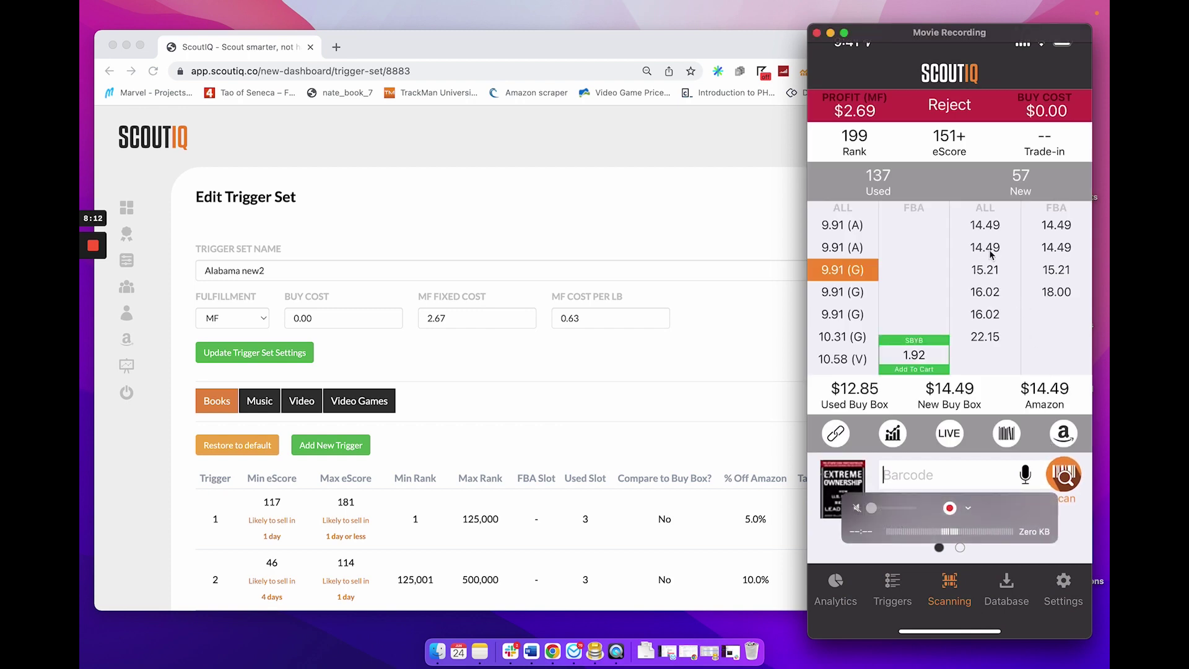
Switch the trigger set's default fulfillment from MF to FBA, then view the phone scan.
left_click(741, 369)
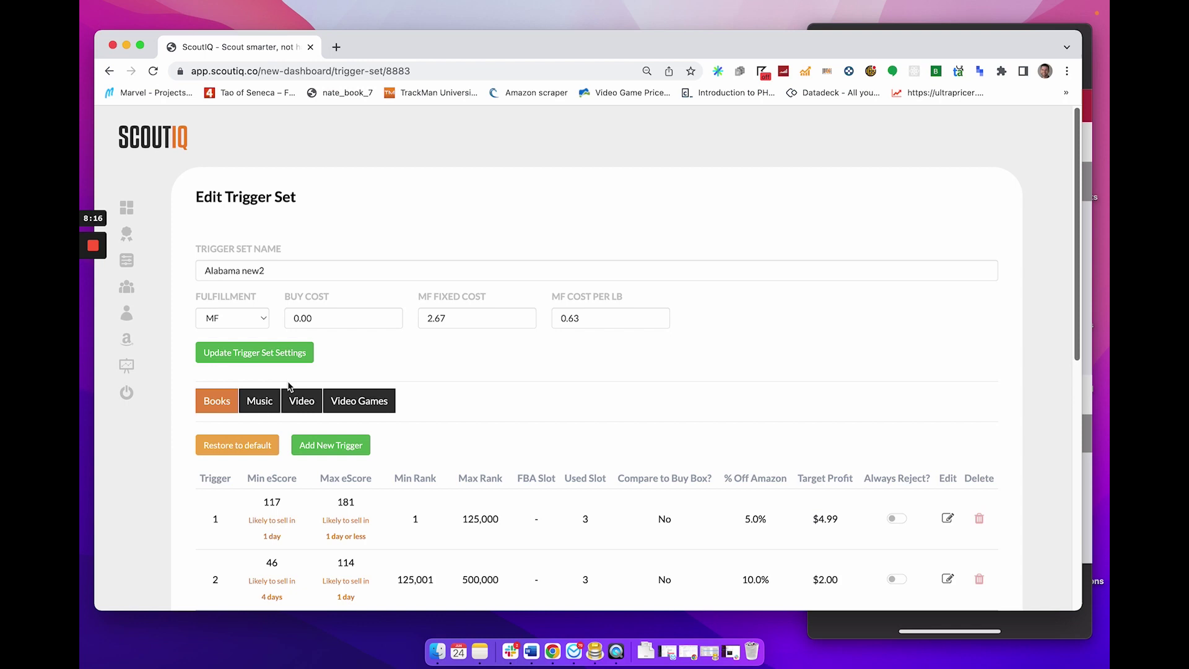
left_click(252, 319)
left_click(217, 301)
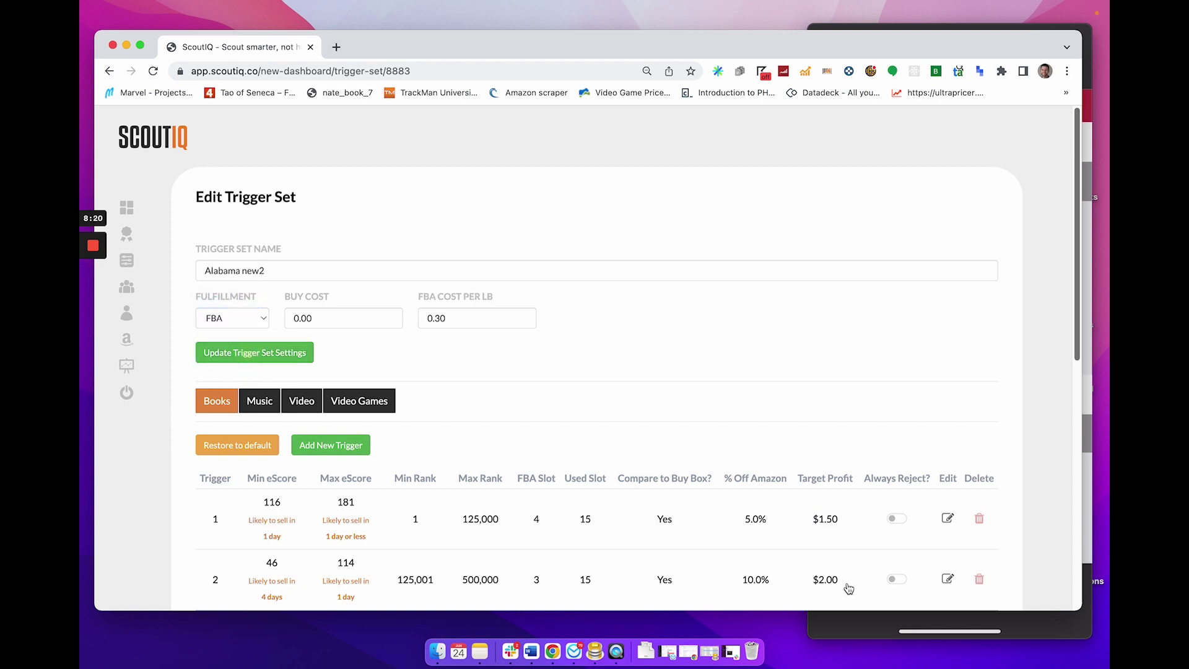
left_click(975, 623)
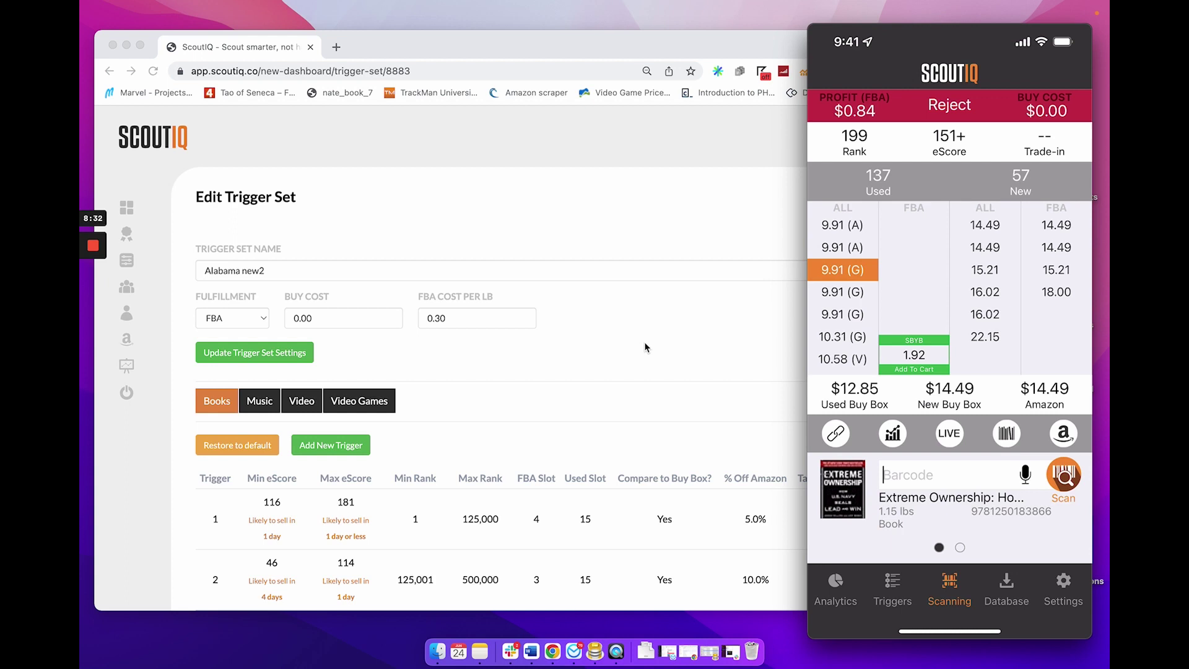
mouse_move(949, 371)
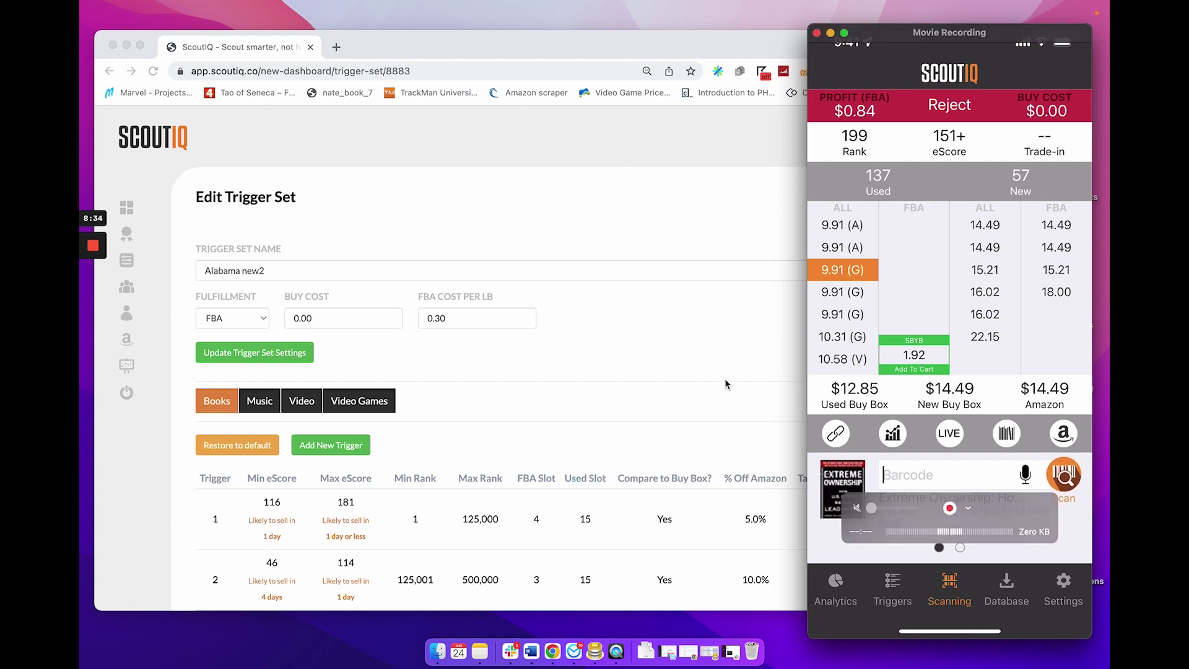
Compare the phone's Reject verdict at $0.84 FBA profit with the Alabama new2 trigger table.
left_click(699, 391)
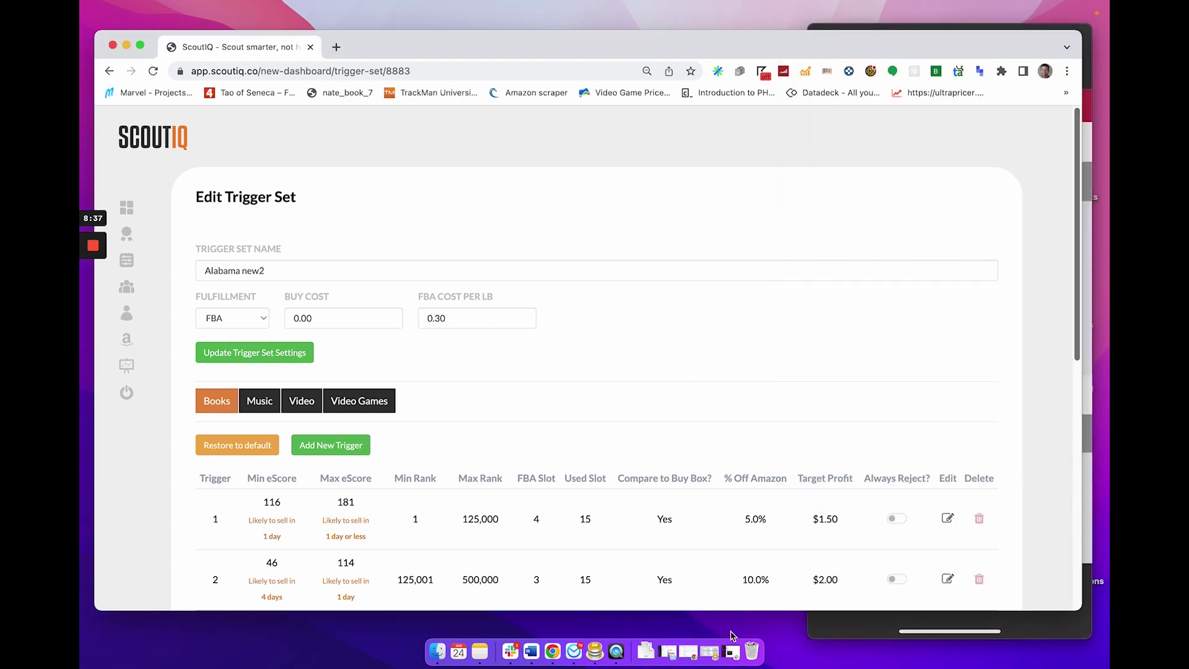
left_click(855, 635)
left_click(848, 627)
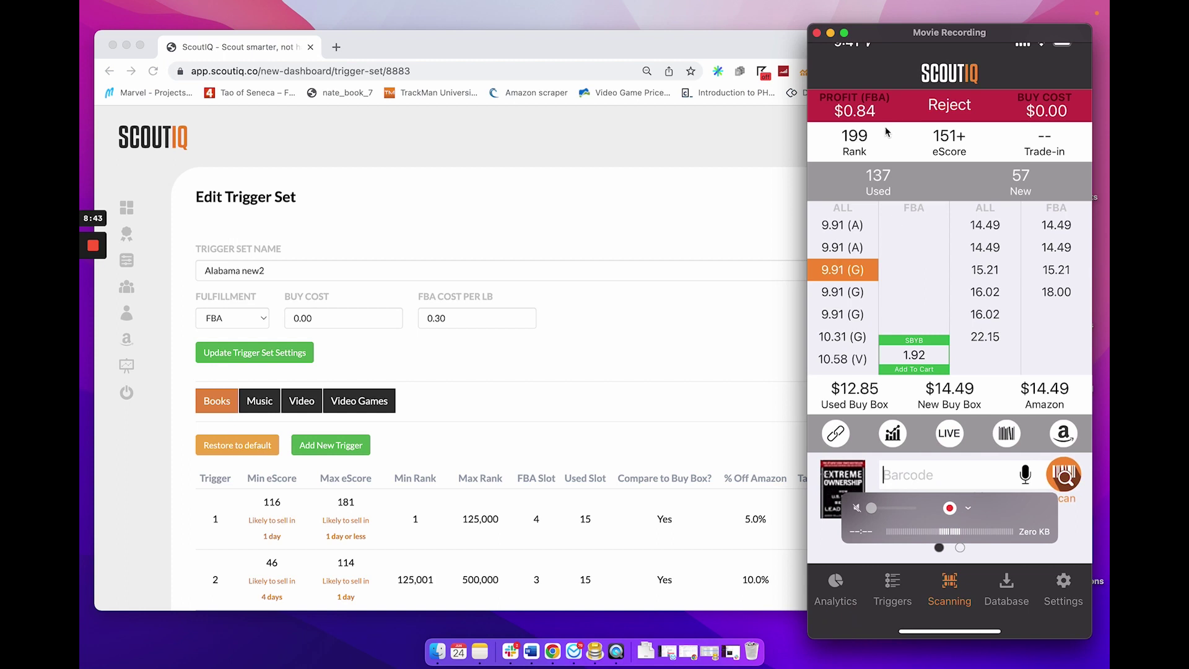
left_click(709, 384)
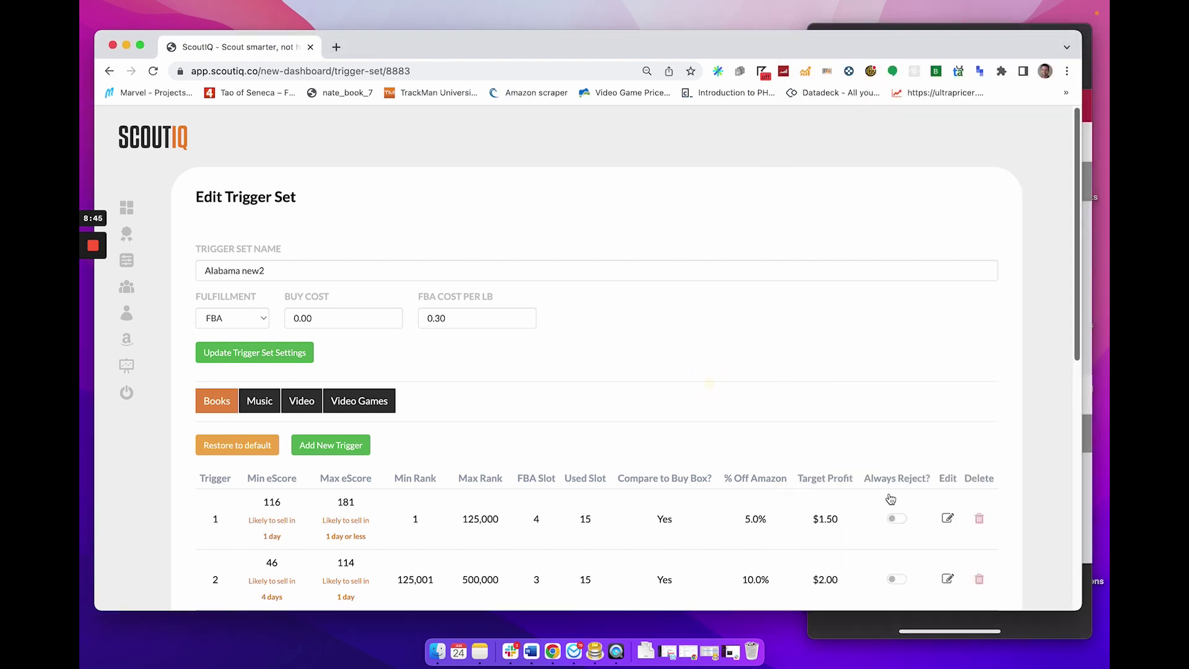
Change Books trigger 1's target profit to 0.75 and save it.
left_click(944, 517)
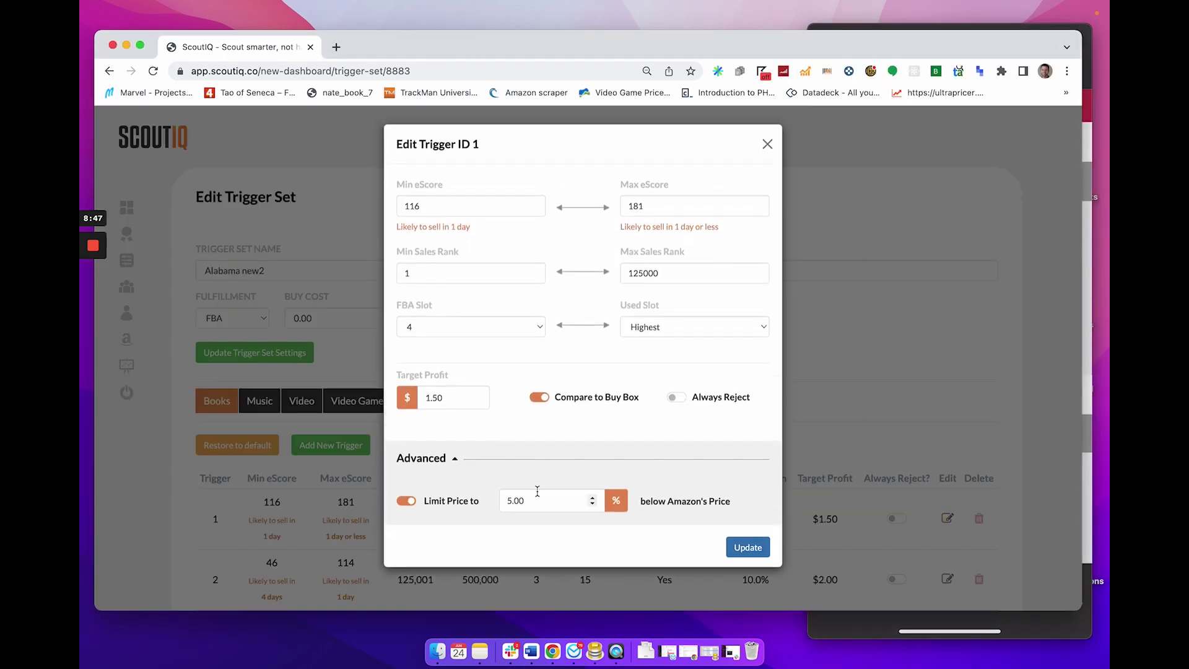
double_click(453, 401)
type("0")
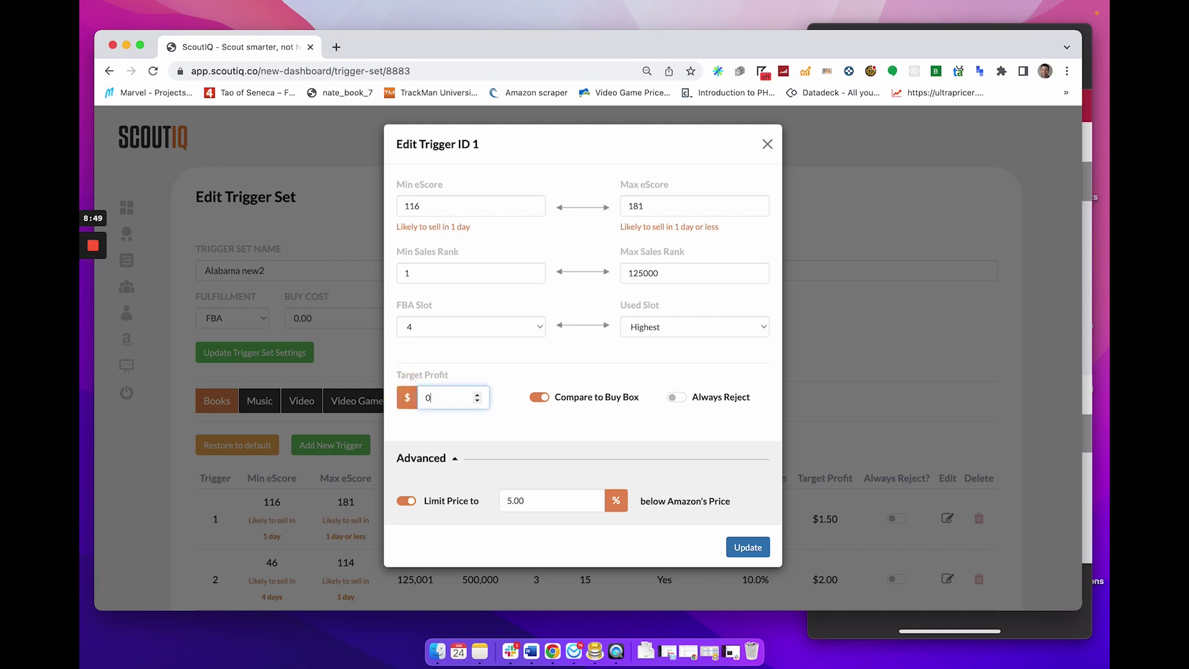
type(".75")
left_click(749, 547)
Check that the rescanned book now shows Accept with $3.34 FBA profit.
left_click(822, 640)
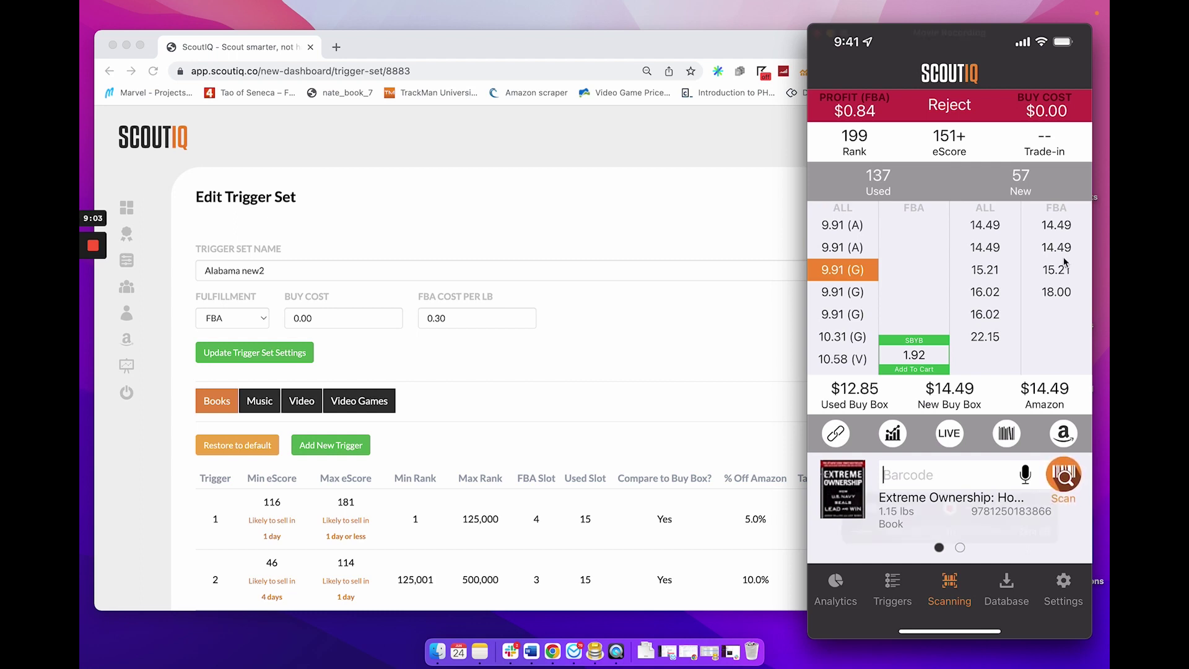
left_click(684, 340)
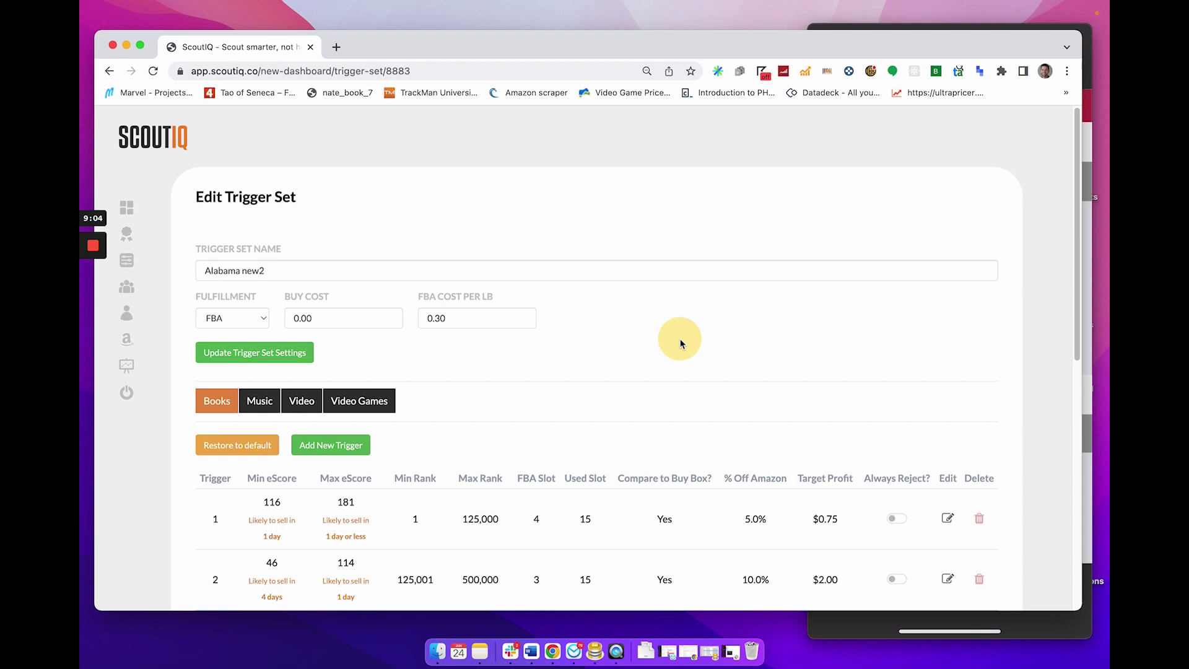
left_click(1087, 363)
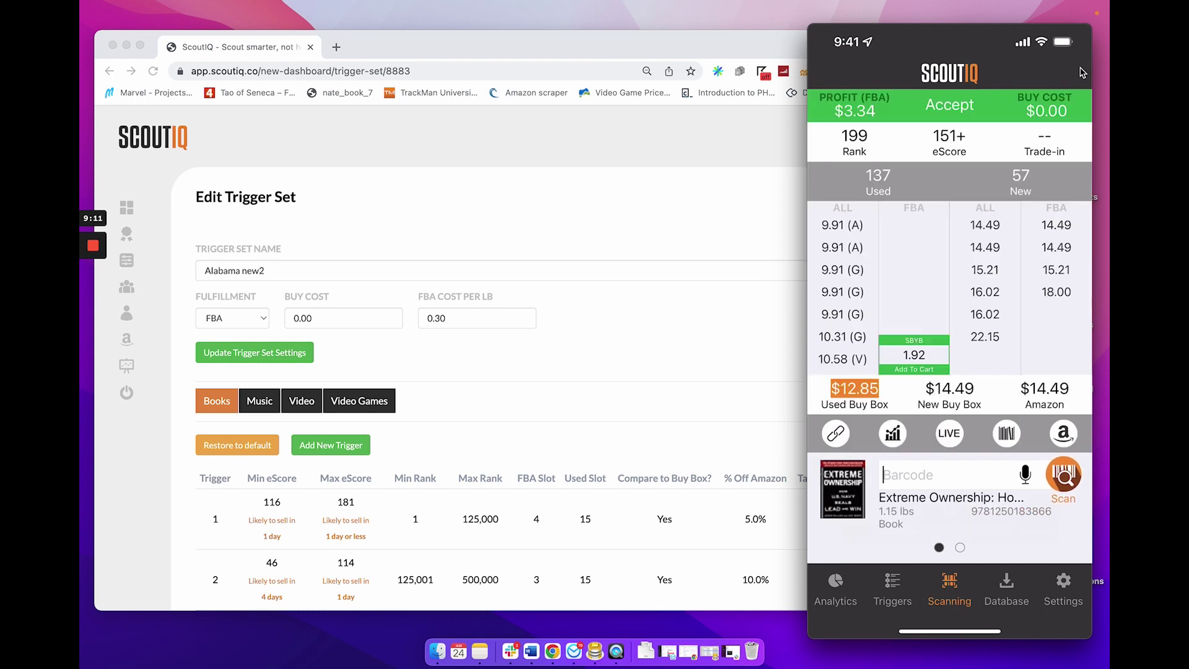
mouse_move(949, 279)
mouse_move(833, 133)
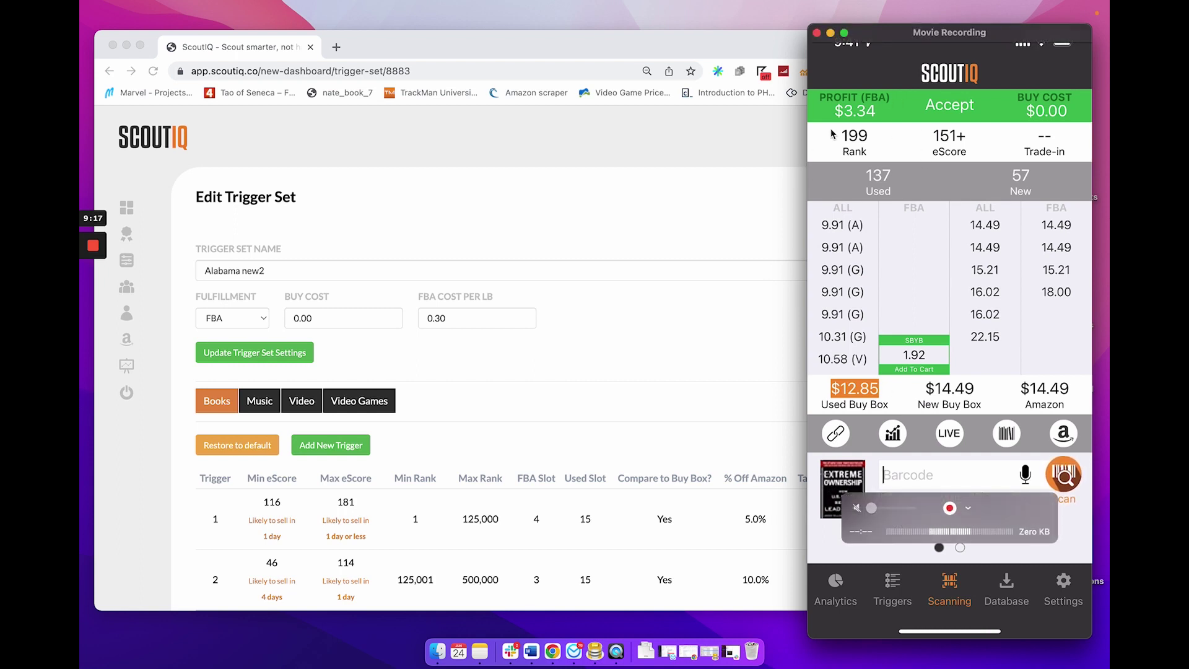
left_click(684, 375)
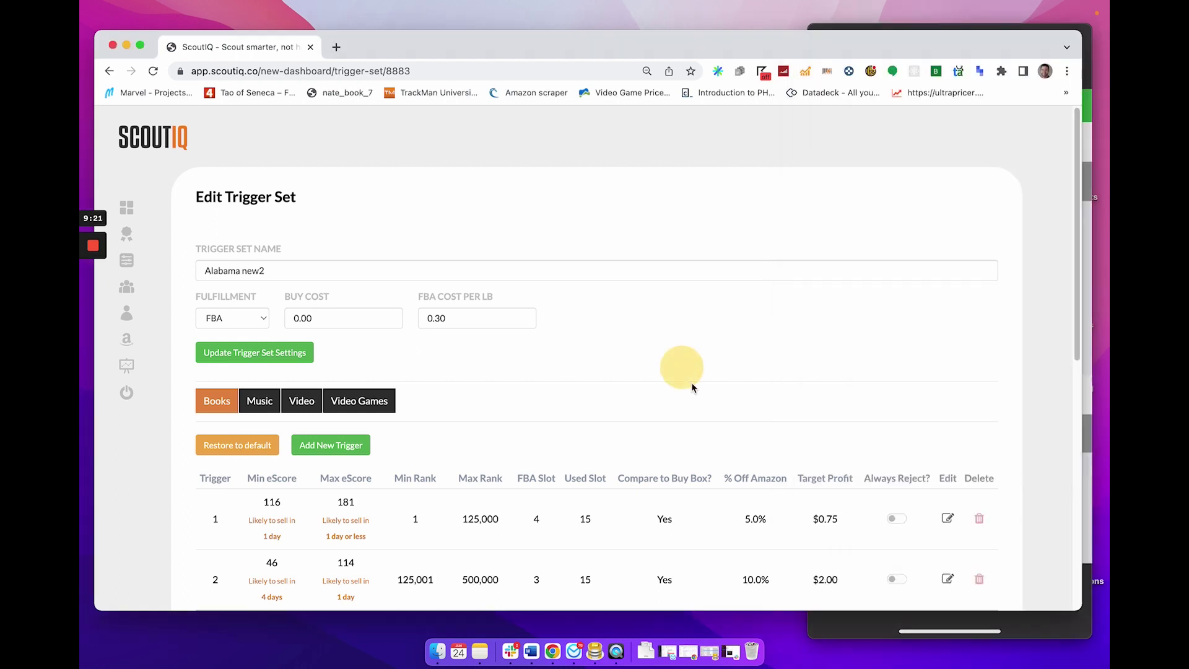
Raise Books trigger 1's target profit from 0.75 to 5, save, and view the phone scan.
left_click(940, 513)
left_click(942, 522)
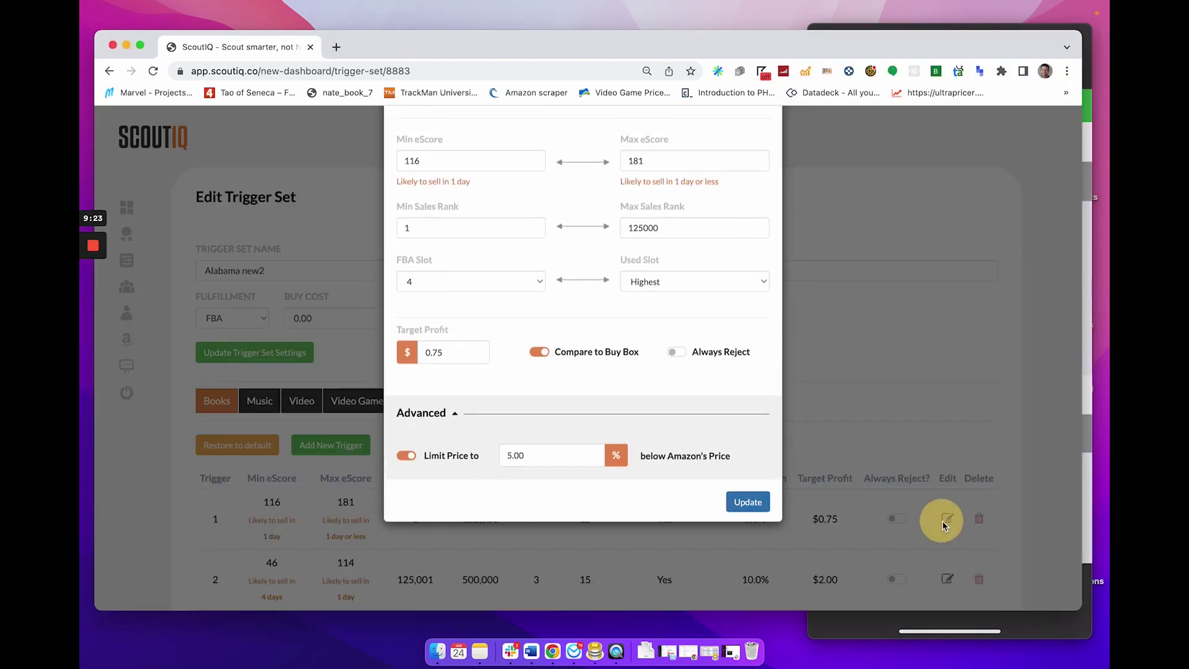
left_click_drag(465, 399, 381, 396)
type("5")
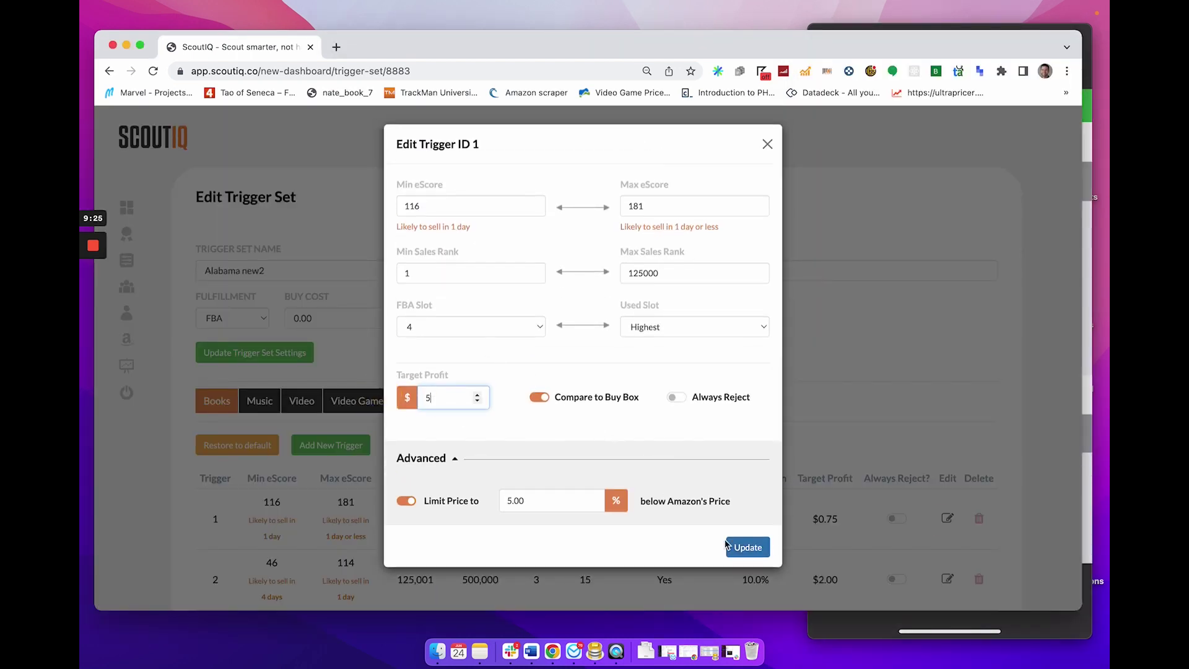
left_click(736, 546)
left_click(879, 27)
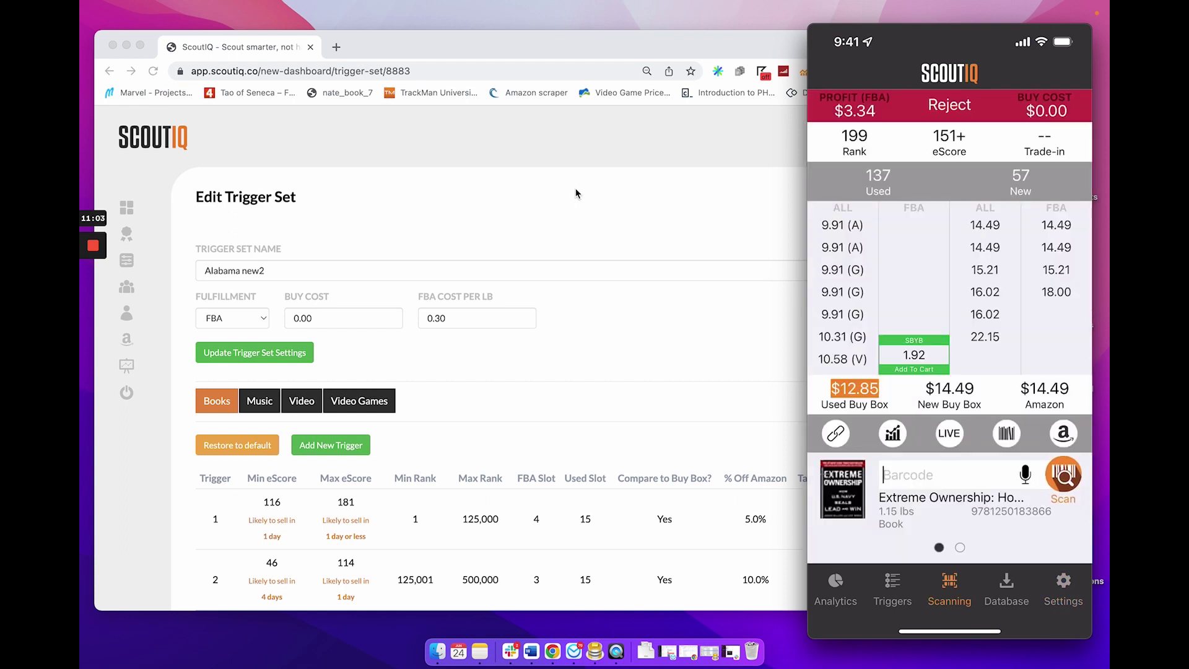
Show the Alabama new2 set's Music triggers, which list none.
left_click(457, 227)
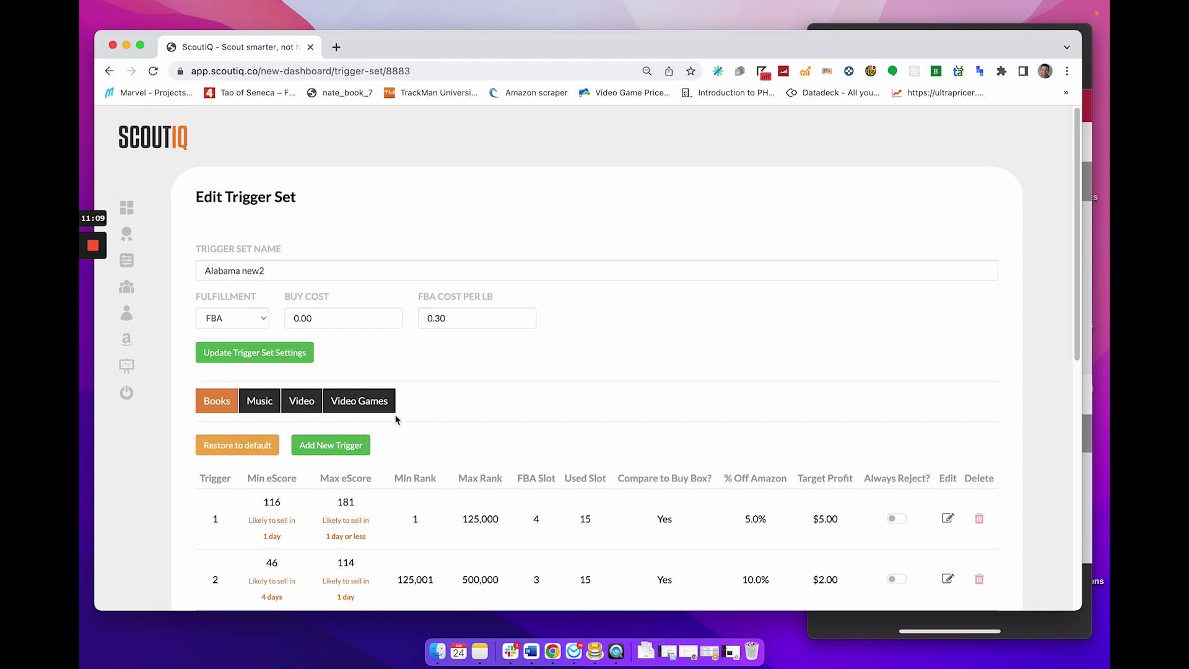
left_click(270, 413)
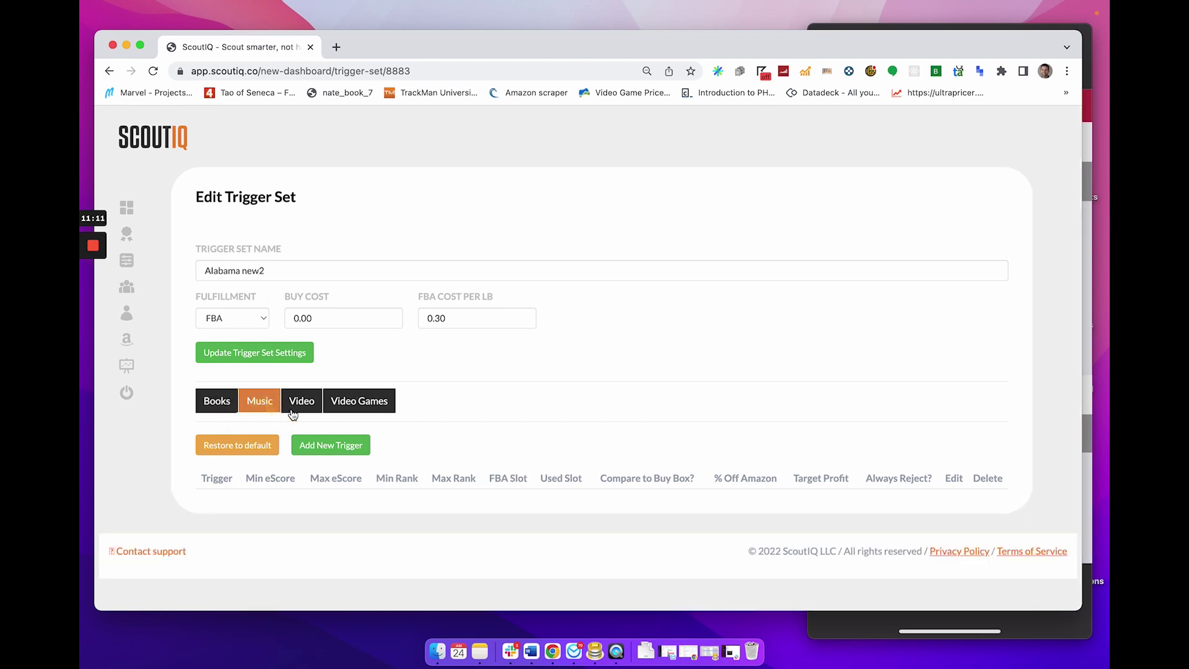